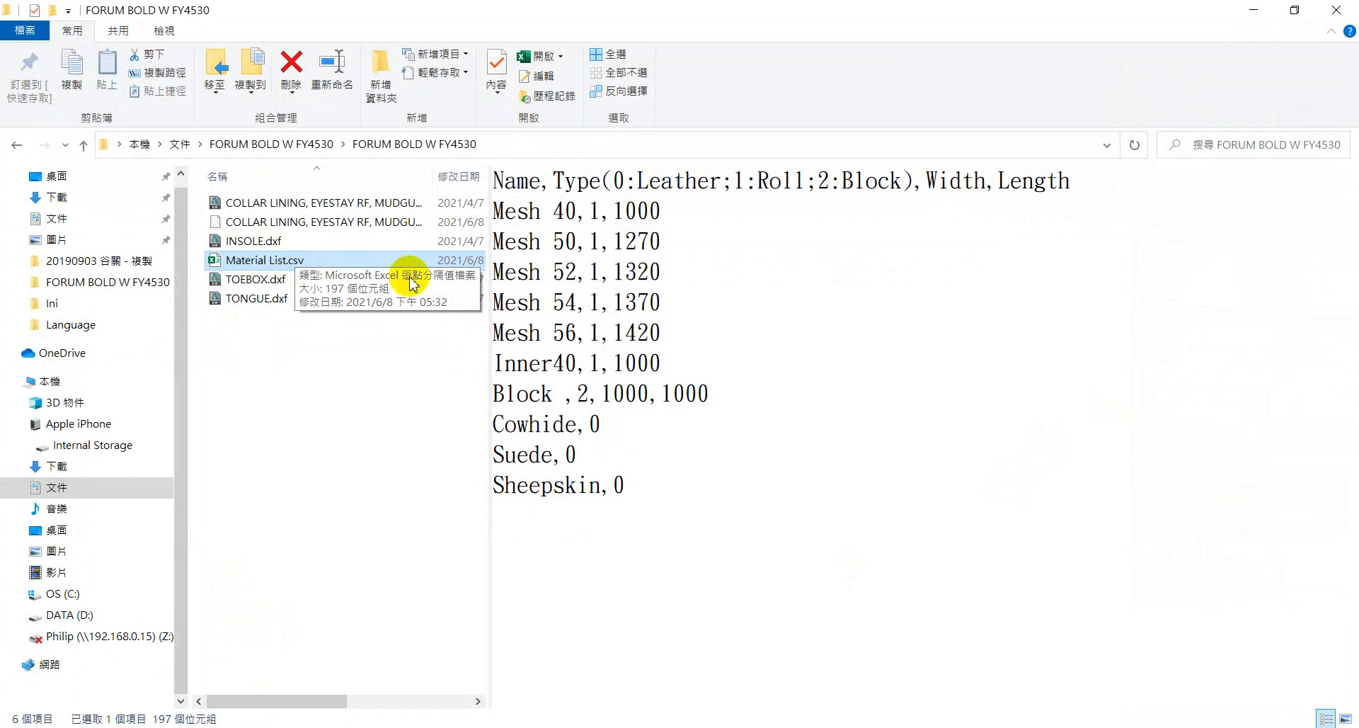
# Open Material List.csv, widen the Type column to review the material definitions, and close the file without saving
pyautogui.doubleClick(285, 264)
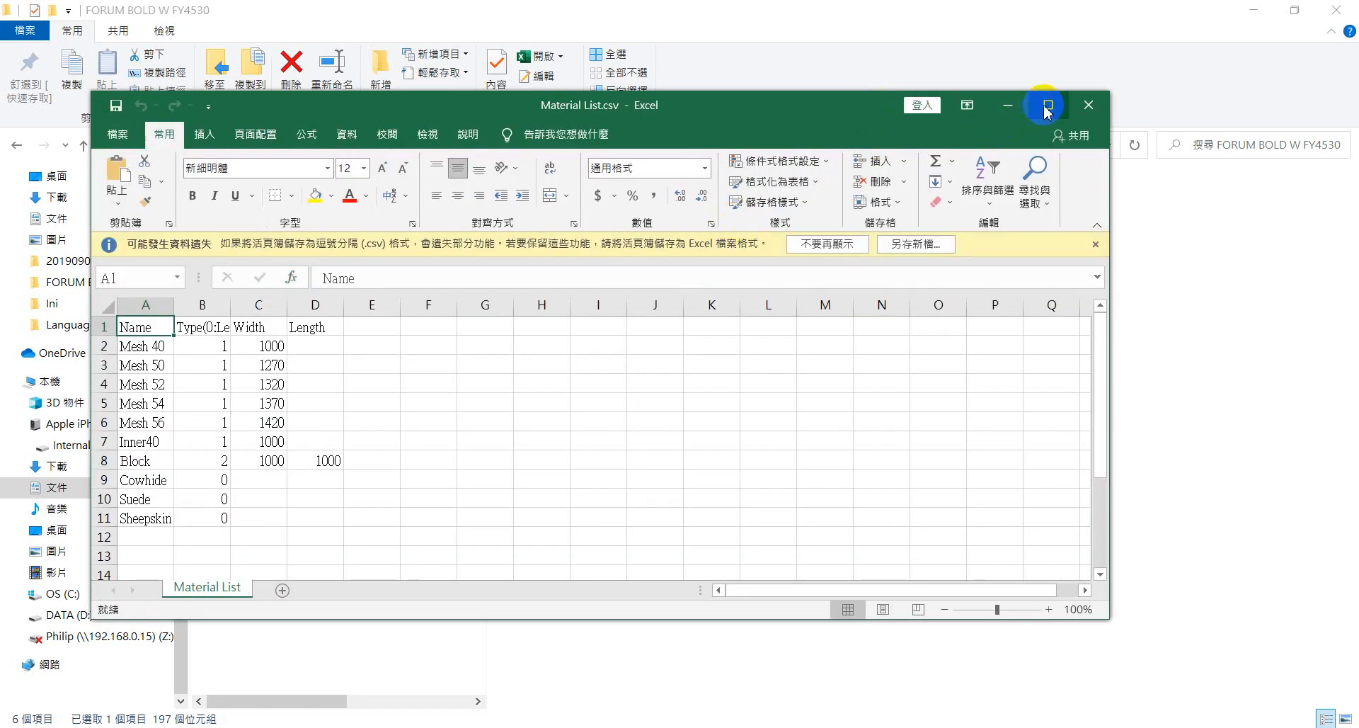
pyautogui.click(1048, 105)
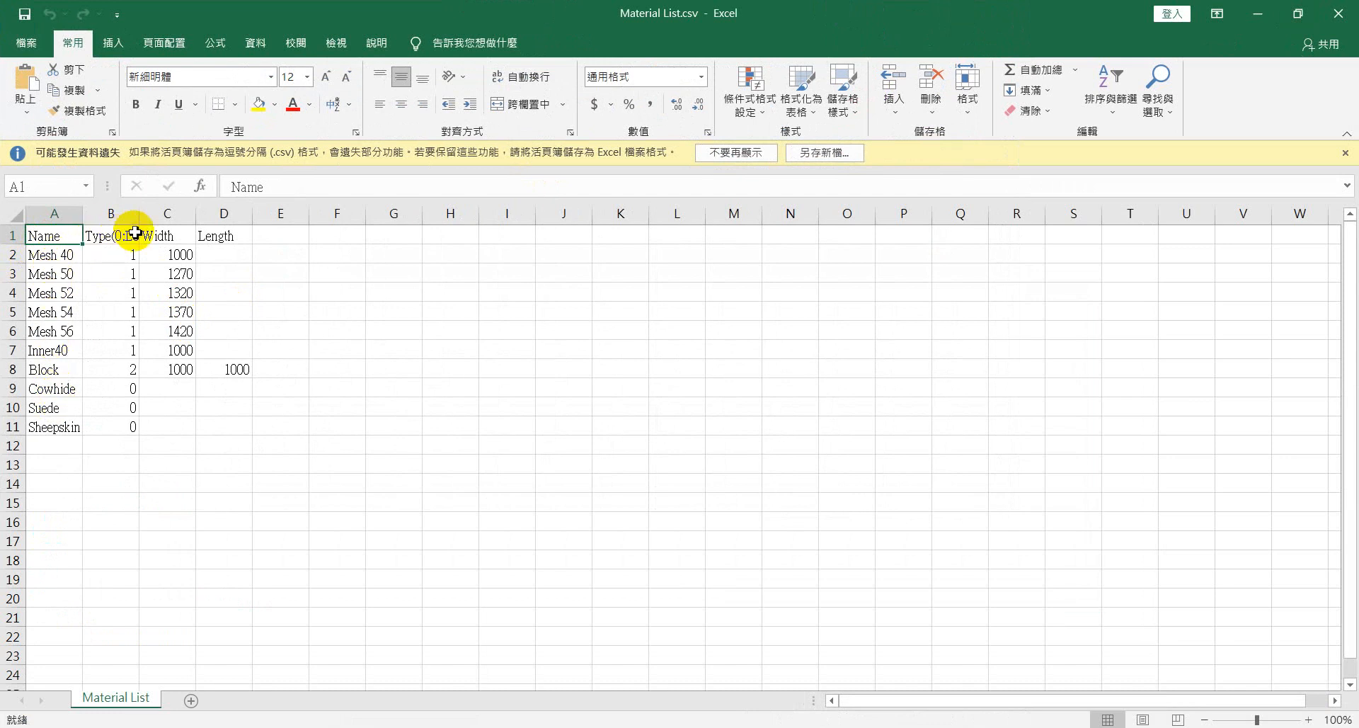
pyautogui.moveTo(142, 212); pyautogui.dragTo(405, 212)
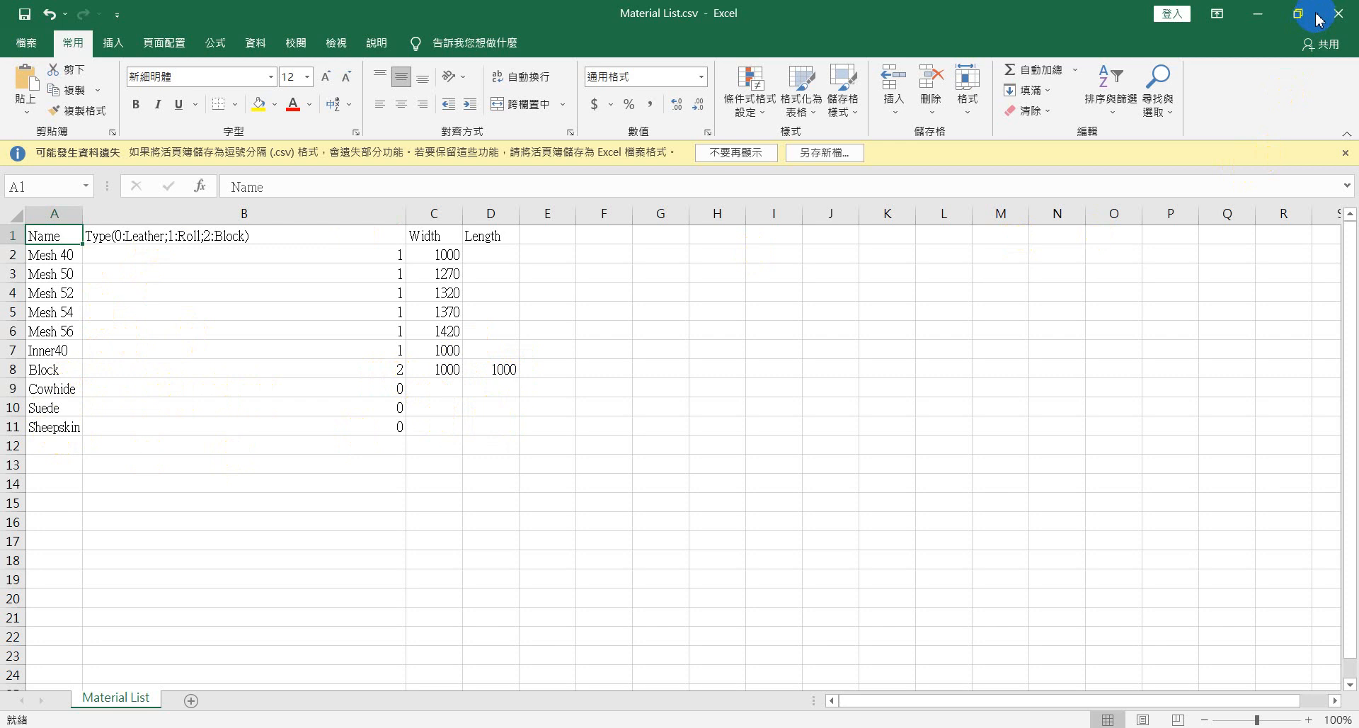
pyautogui.click(1337, 18)
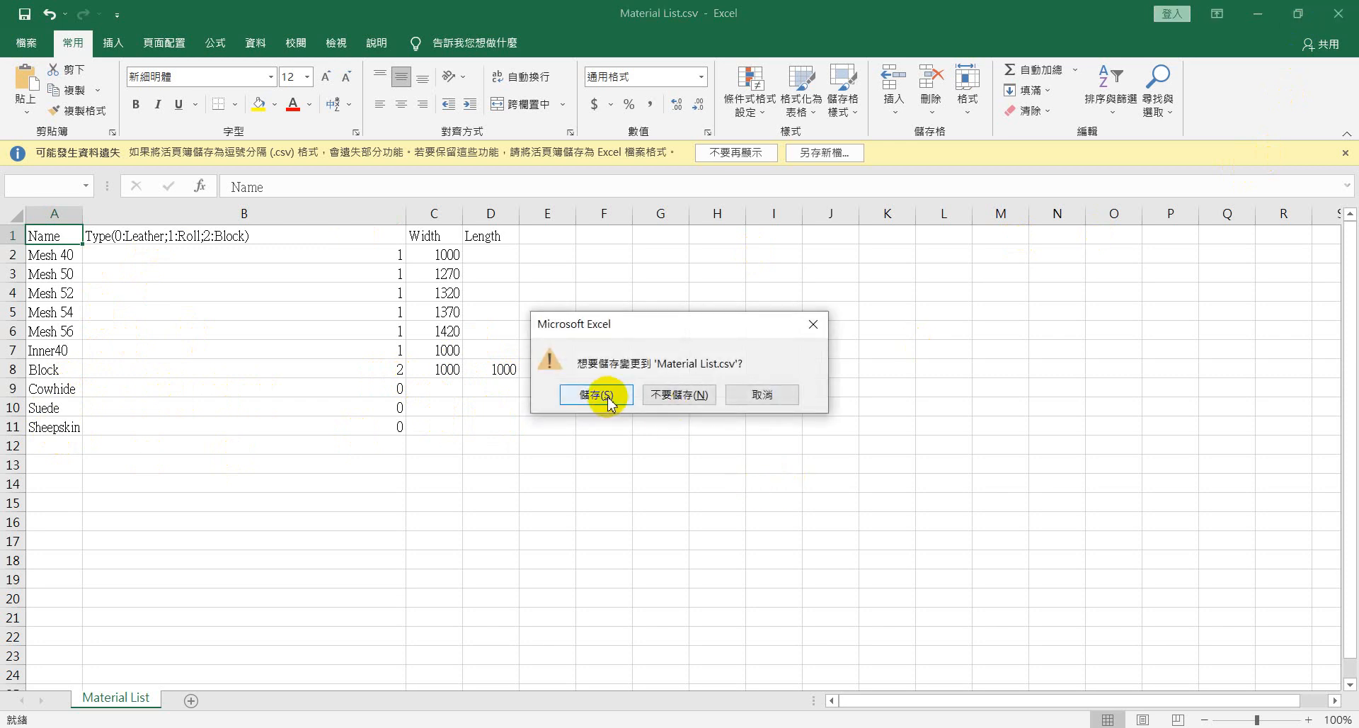
pyautogui.click(655, 396)
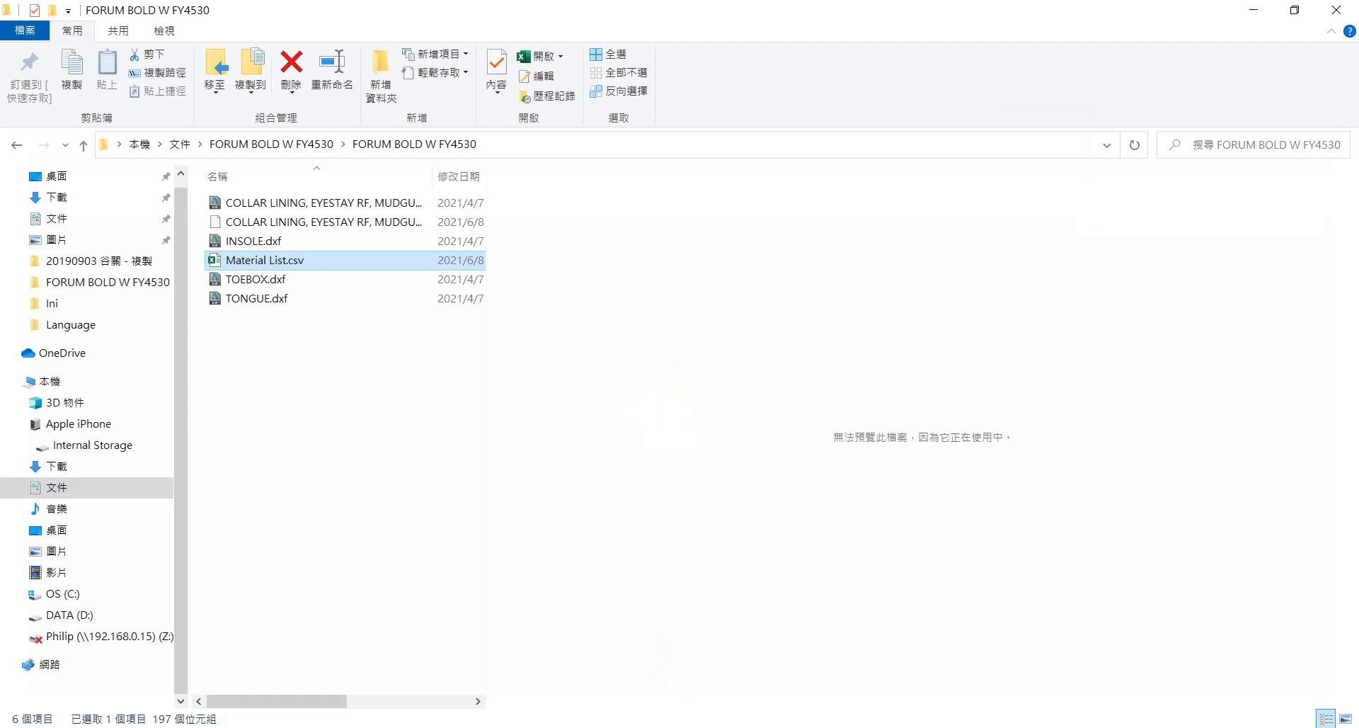
# Switch to Cut Bot Leather and check which materials the piece settings currently offer
pyautogui.click(414, 727)
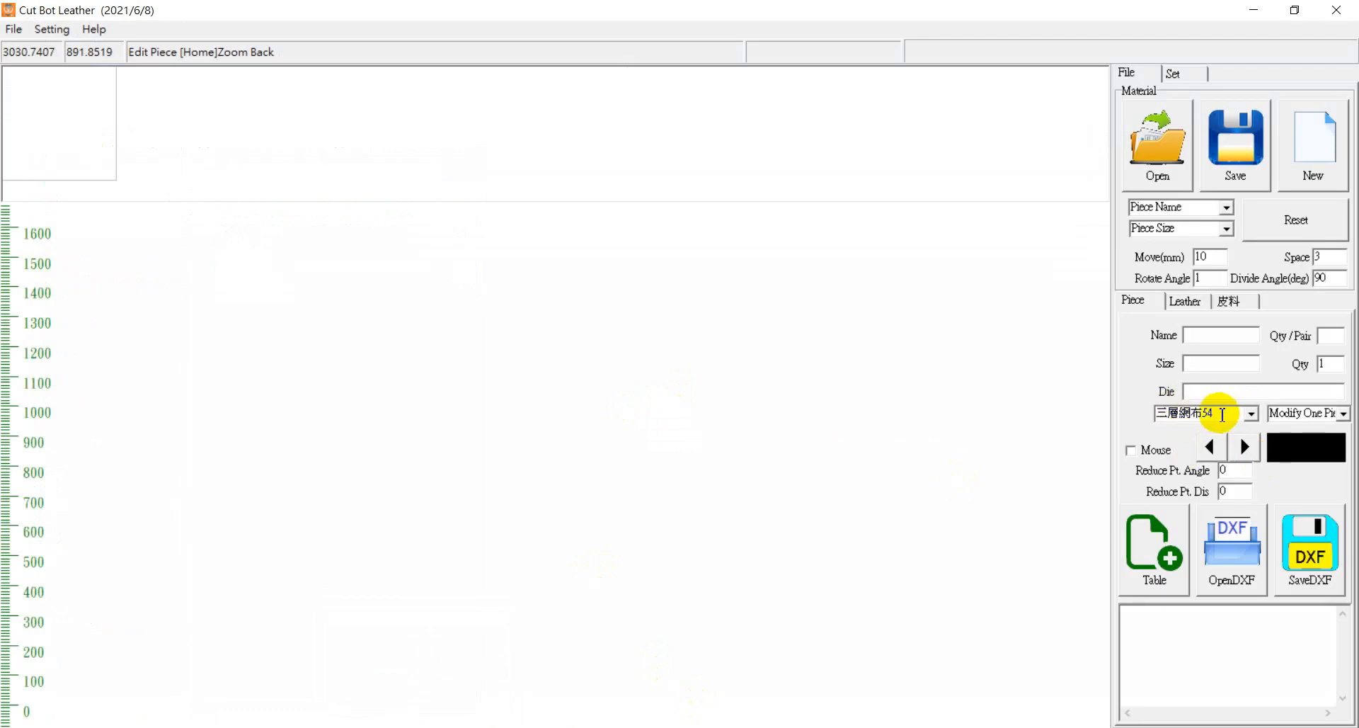
pyautogui.click(1250, 414)
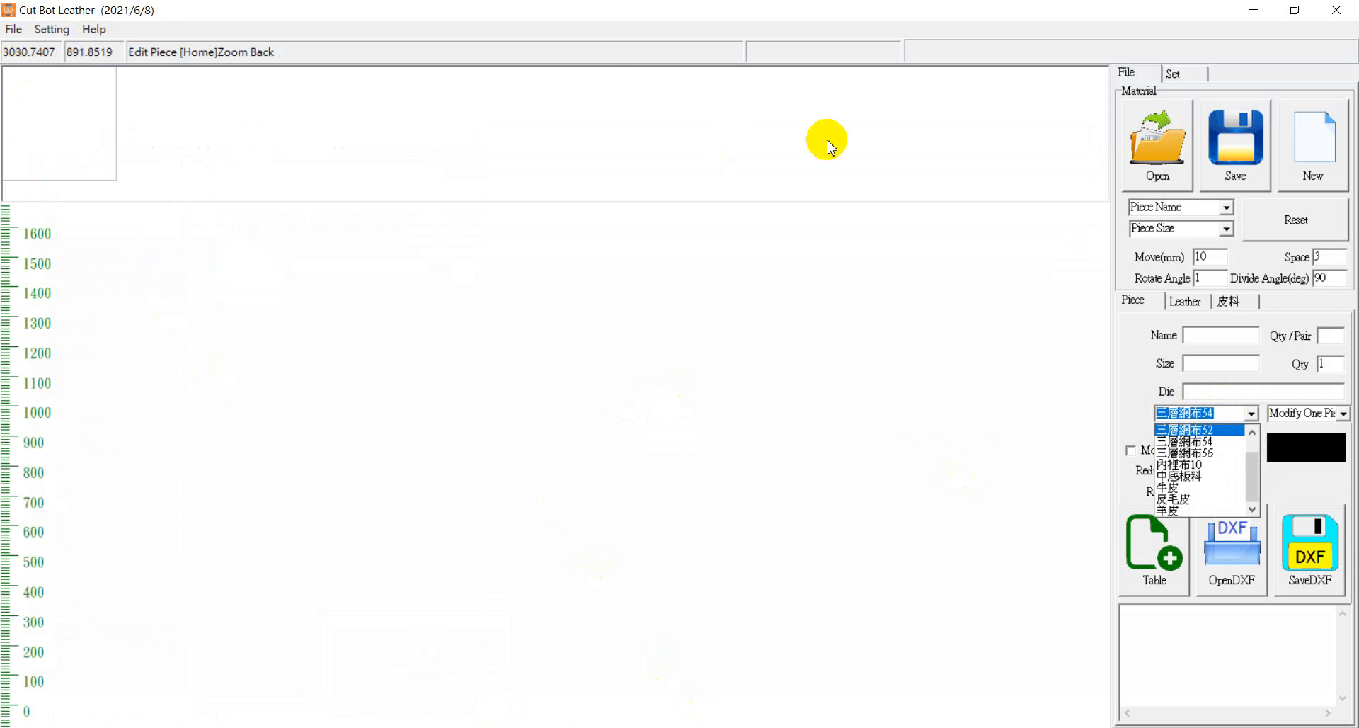
pyautogui.click(1153, 152)
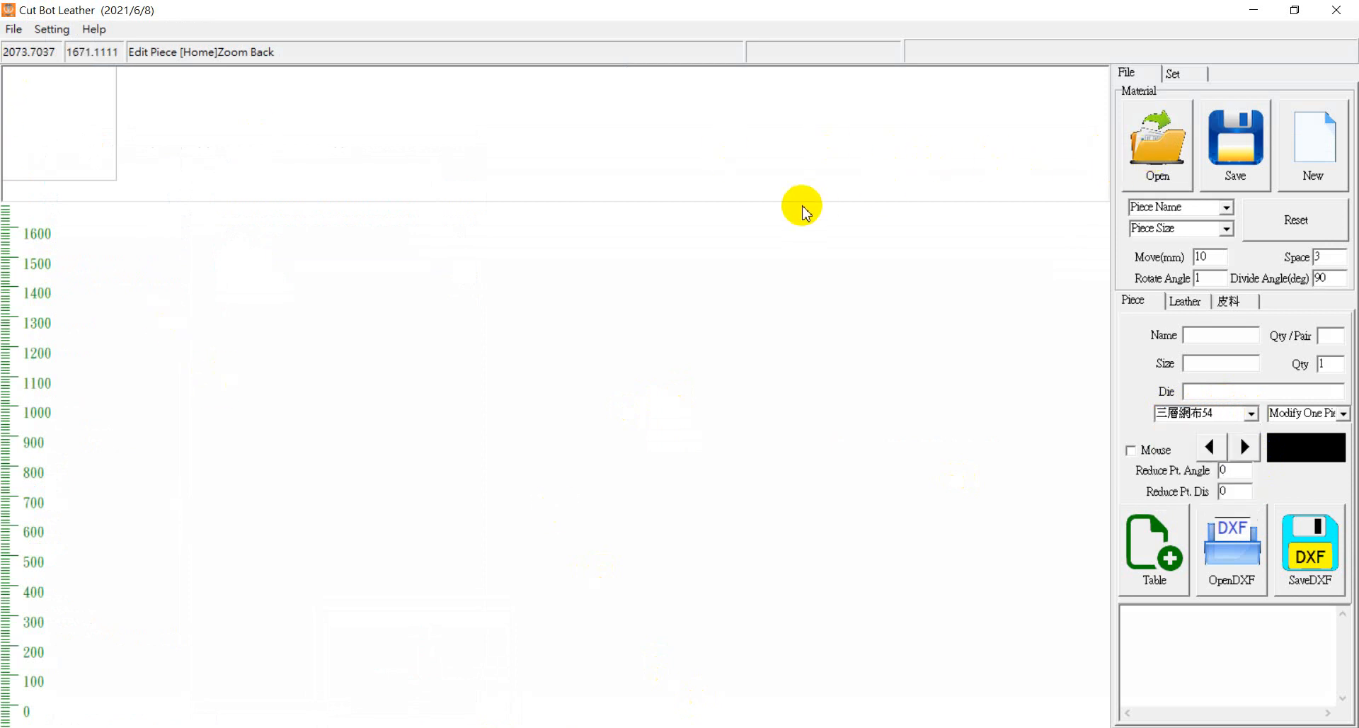
# Load Material List.csv with the Material (*.csv) file type and choose Mesh 52 as the piece material
pyautogui.click(1150, 145)
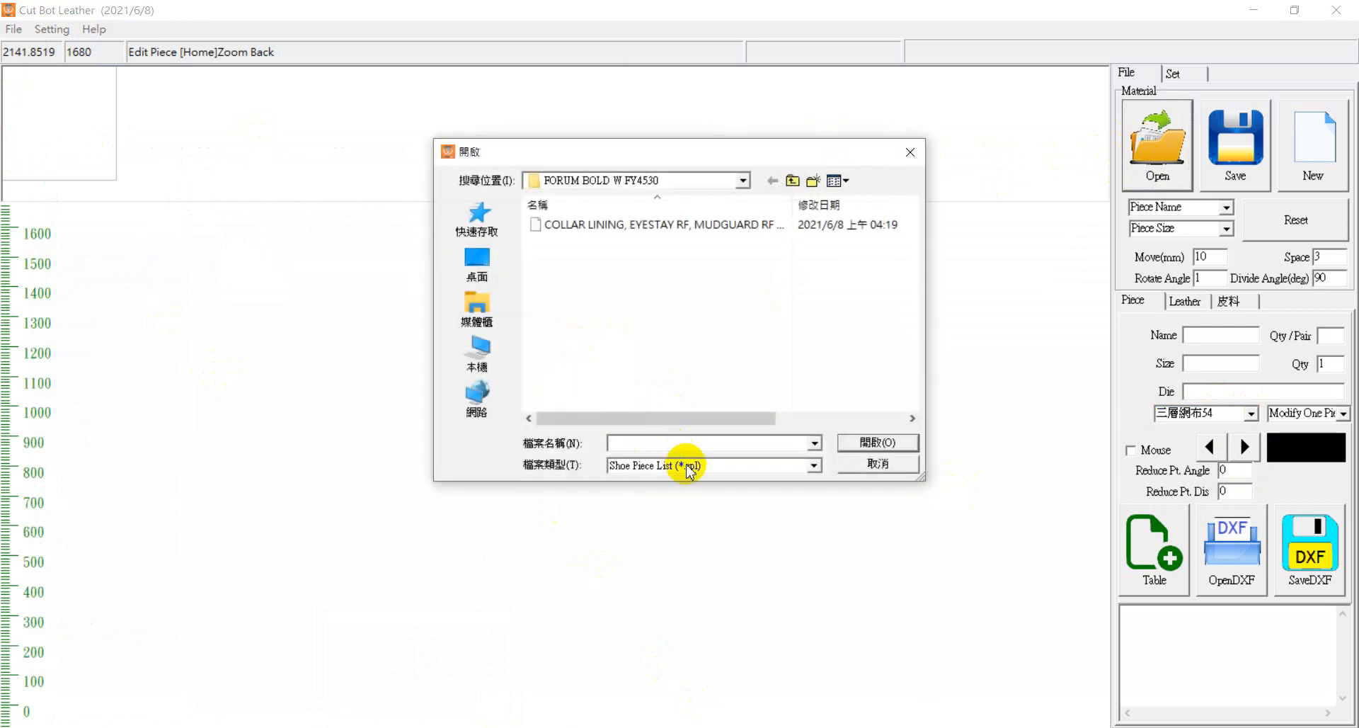
pyautogui.click(686, 465)
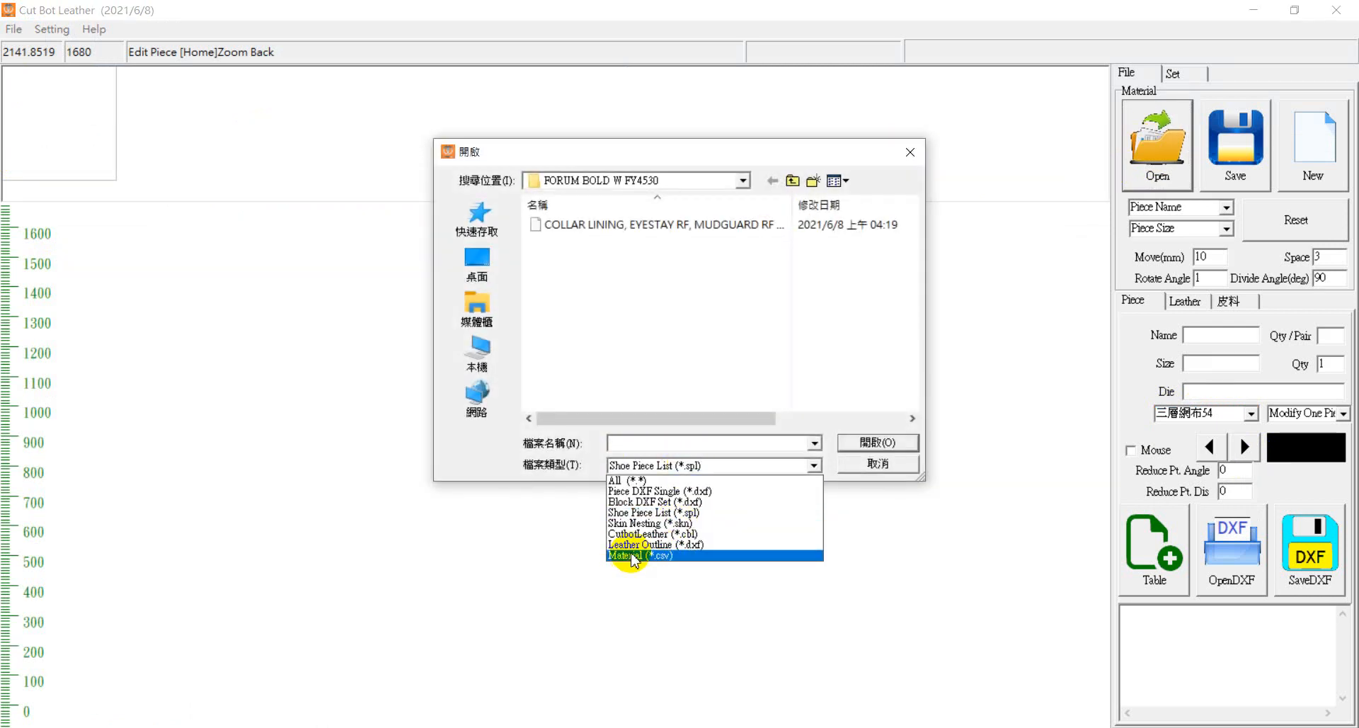
pyautogui.click(632, 556)
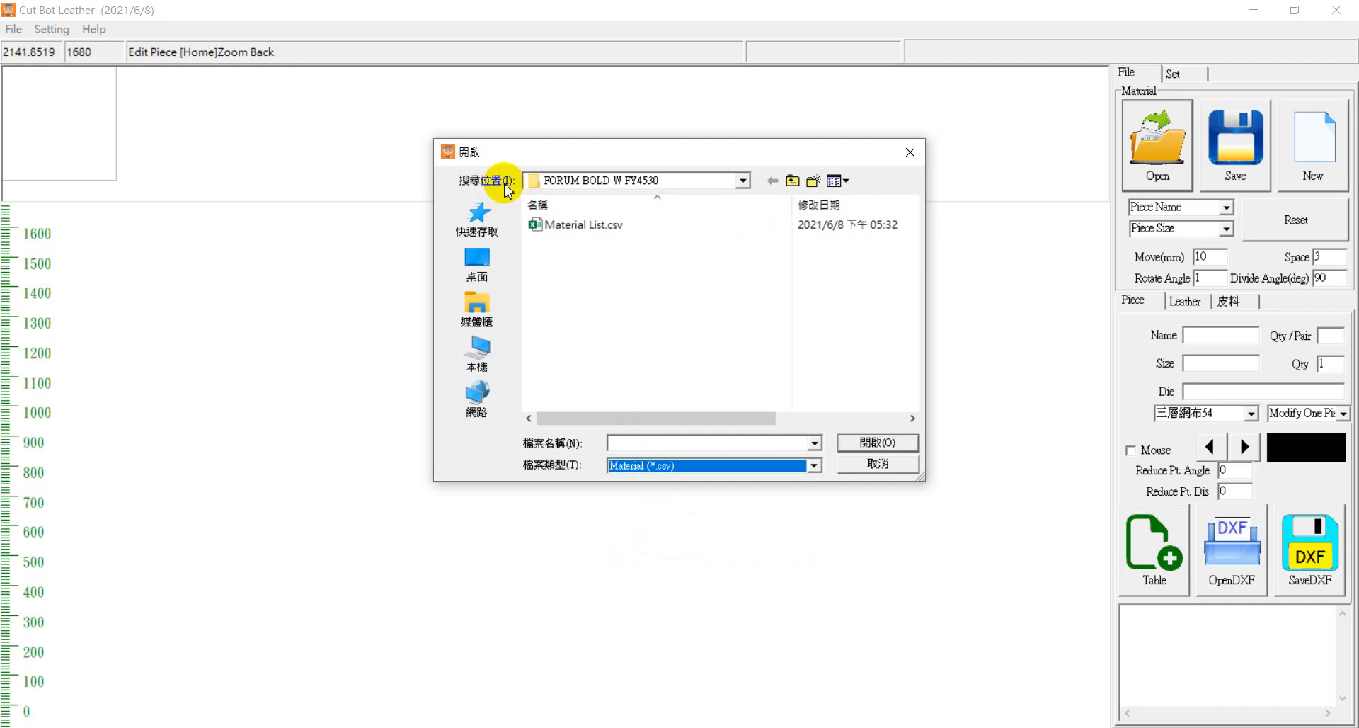
pyautogui.click(589, 227)
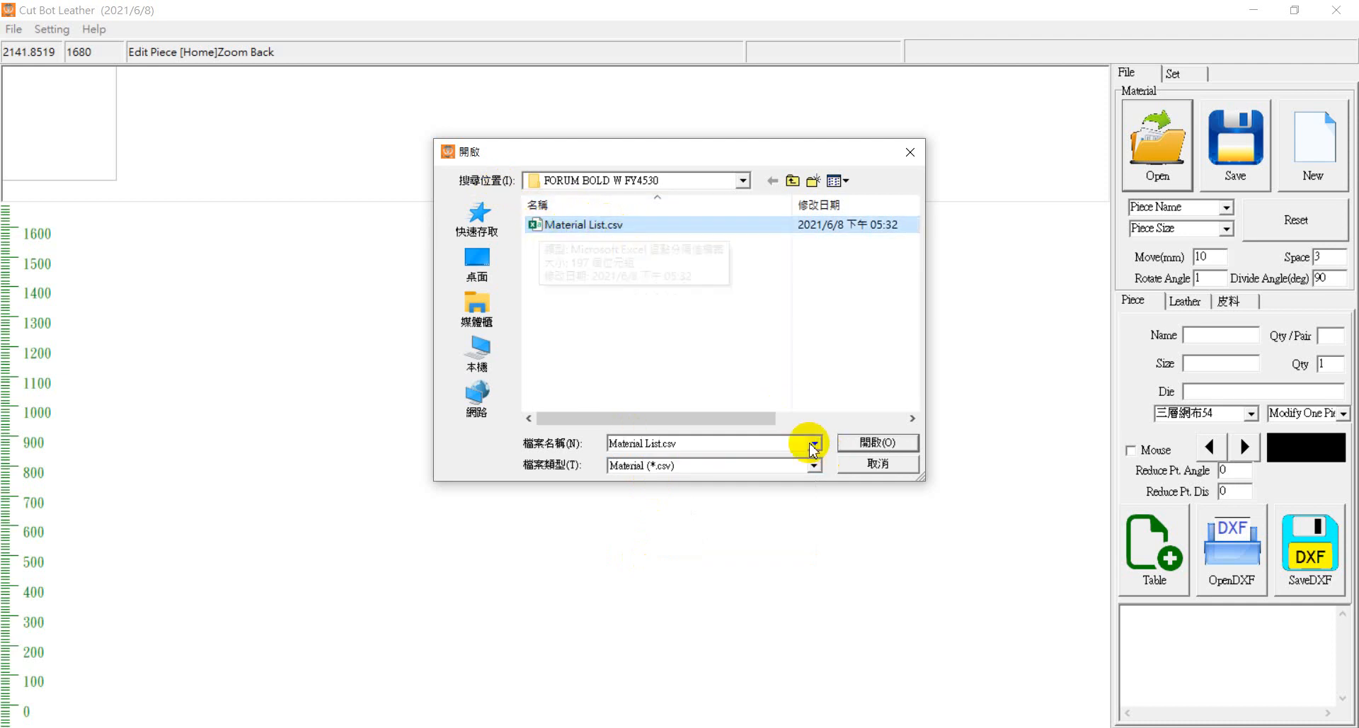
pyautogui.click(872, 442)
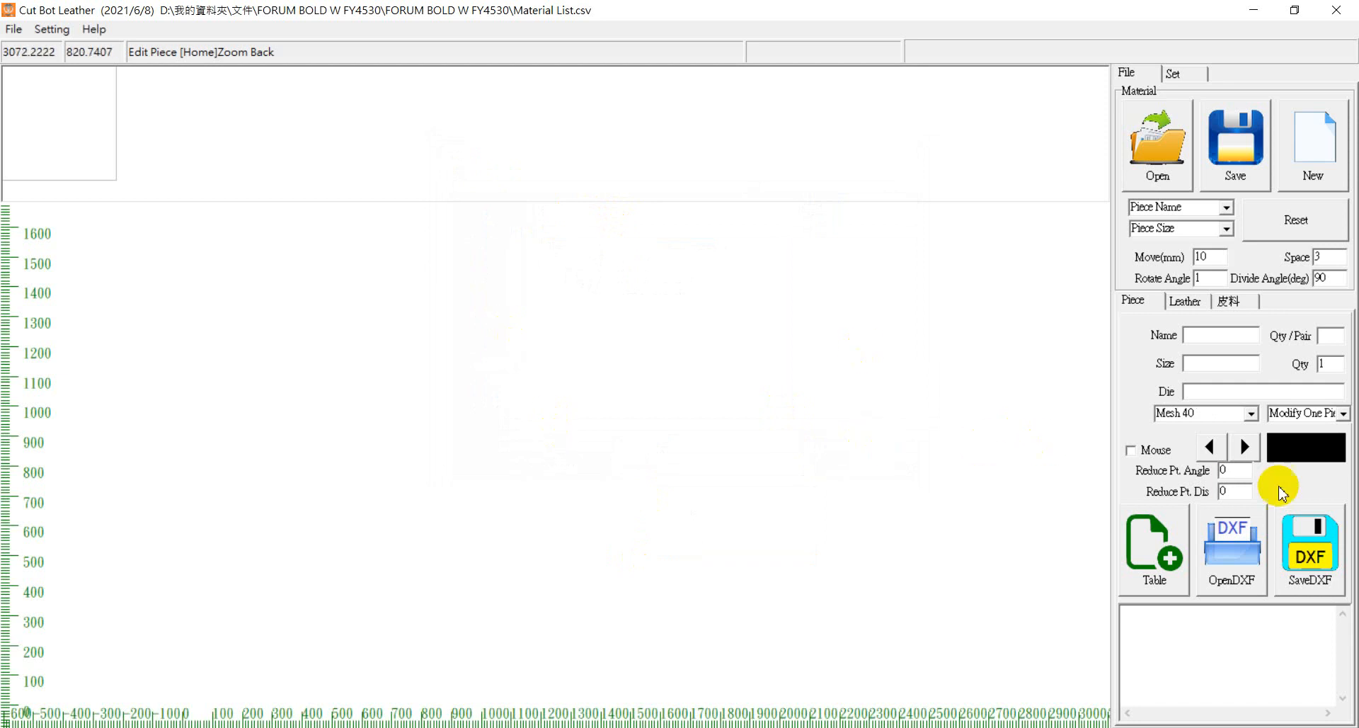
pyautogui.click(1250, 413)
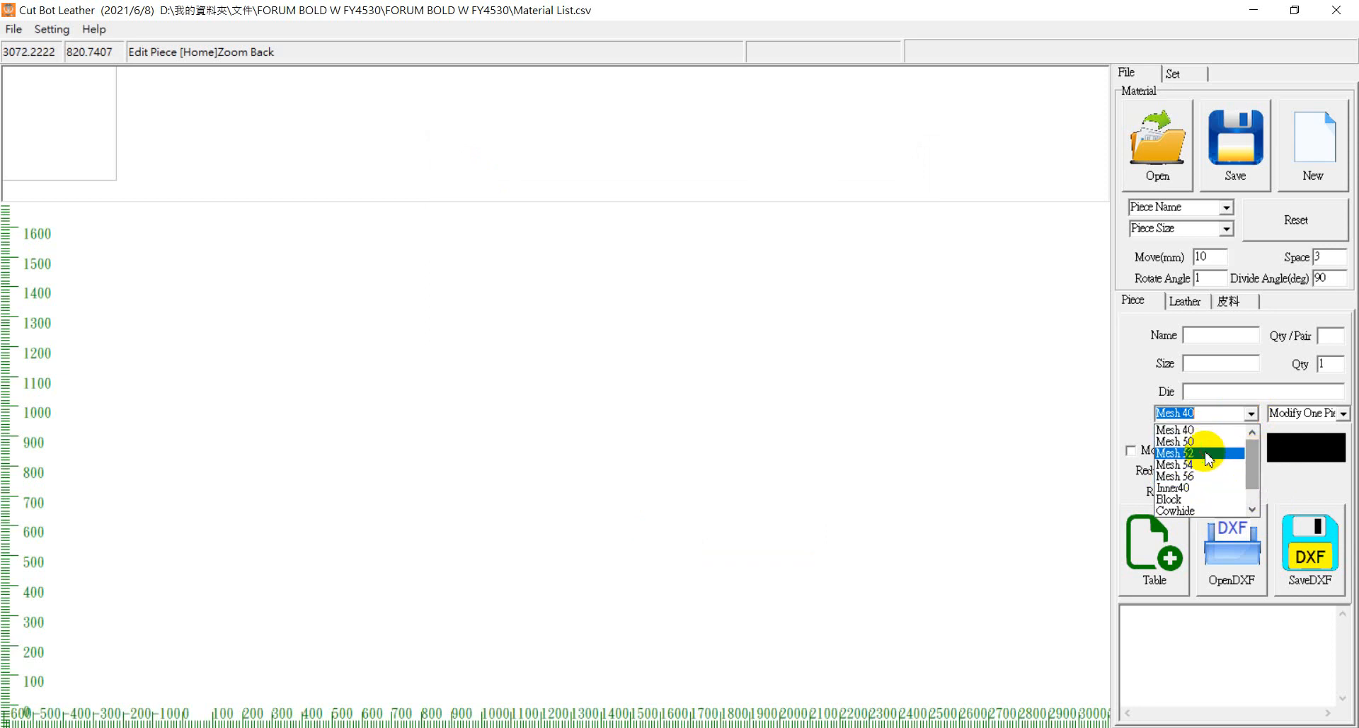
pyautogui.click(1208, 458)
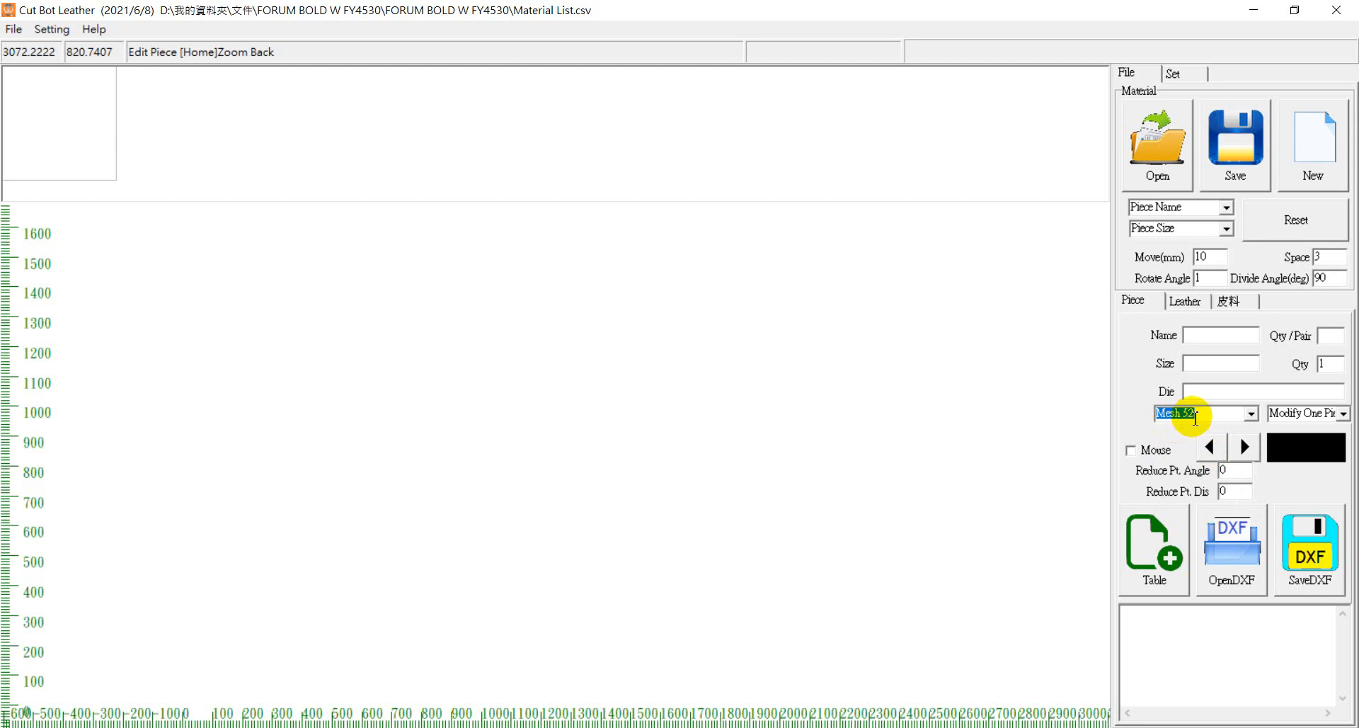
# Open COLLAR LINING, EYESTAY RF, MUDGUARD RF LAT.dxf as a Block DXF Set and check the available sizes, keeping All-Size
pyautogui.click(1150, 169)
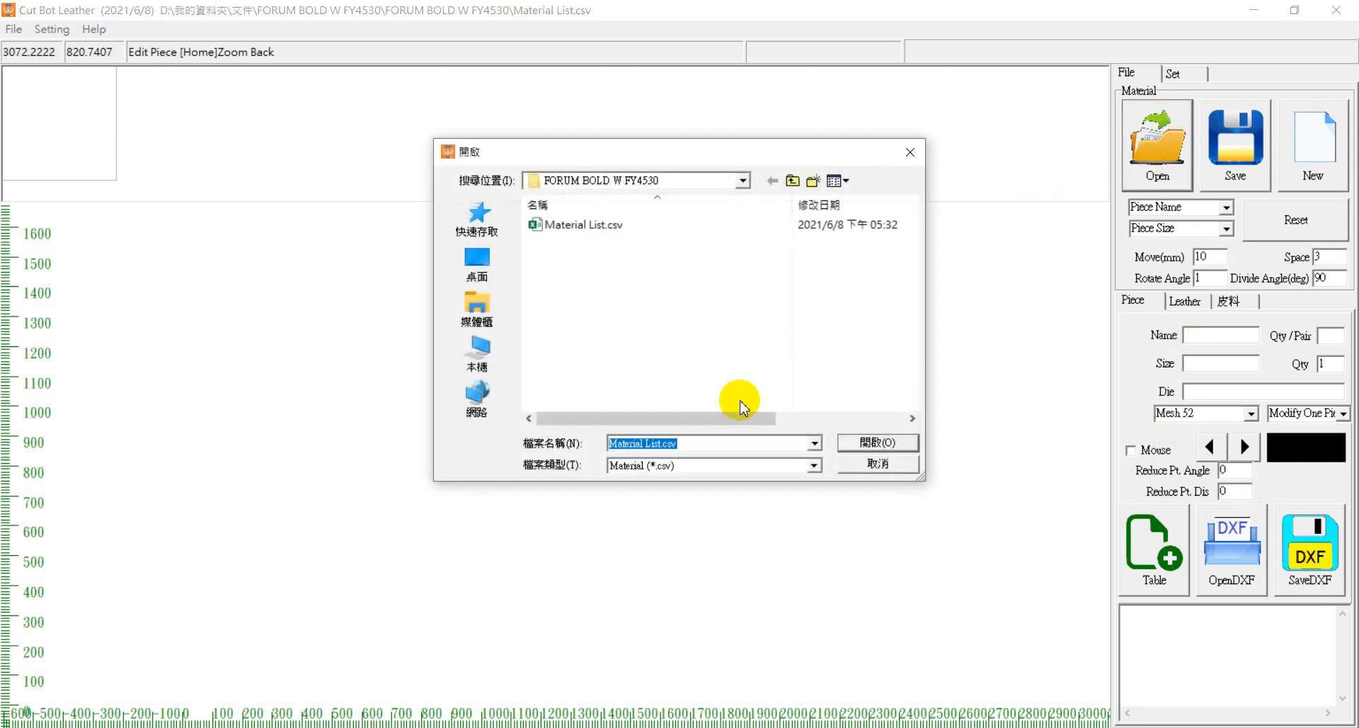
pyautogui.click(655, 467)
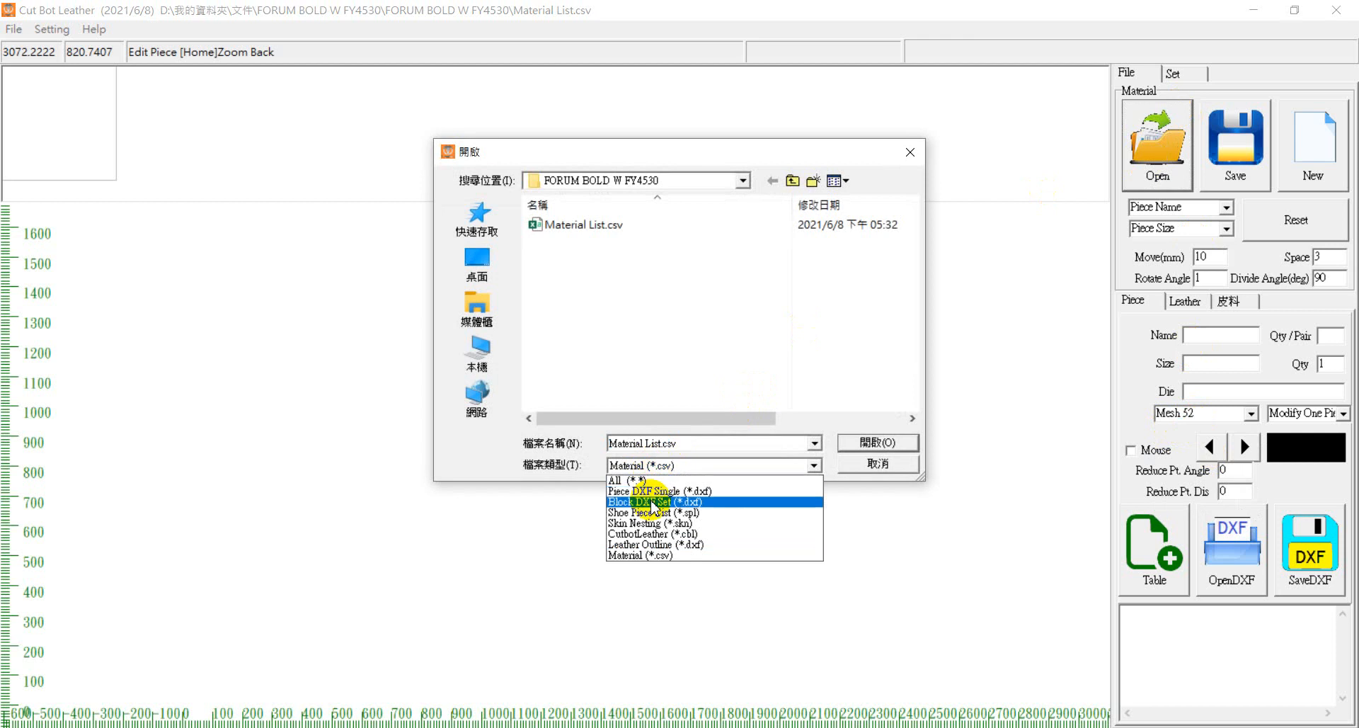
pyautogui.click(653, 501)
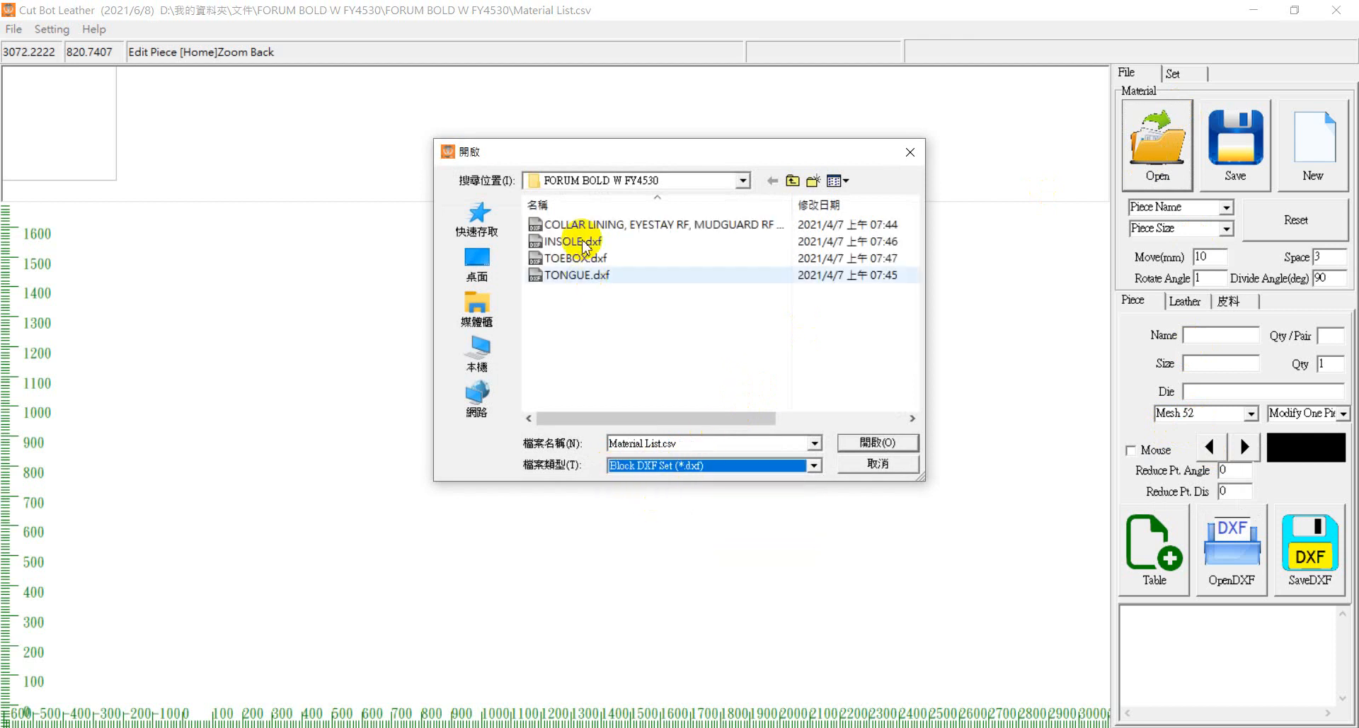
pyautogui.click(597, 224)
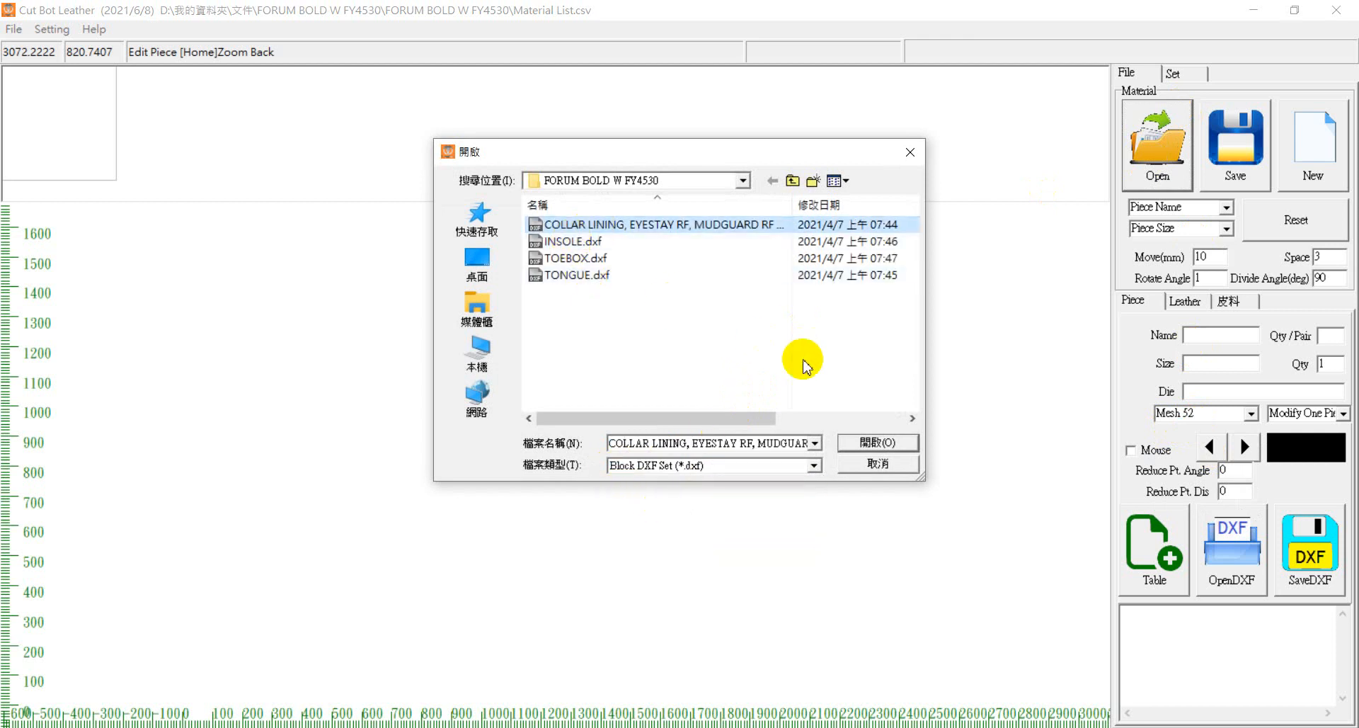
pyautogui.click(885, 444)
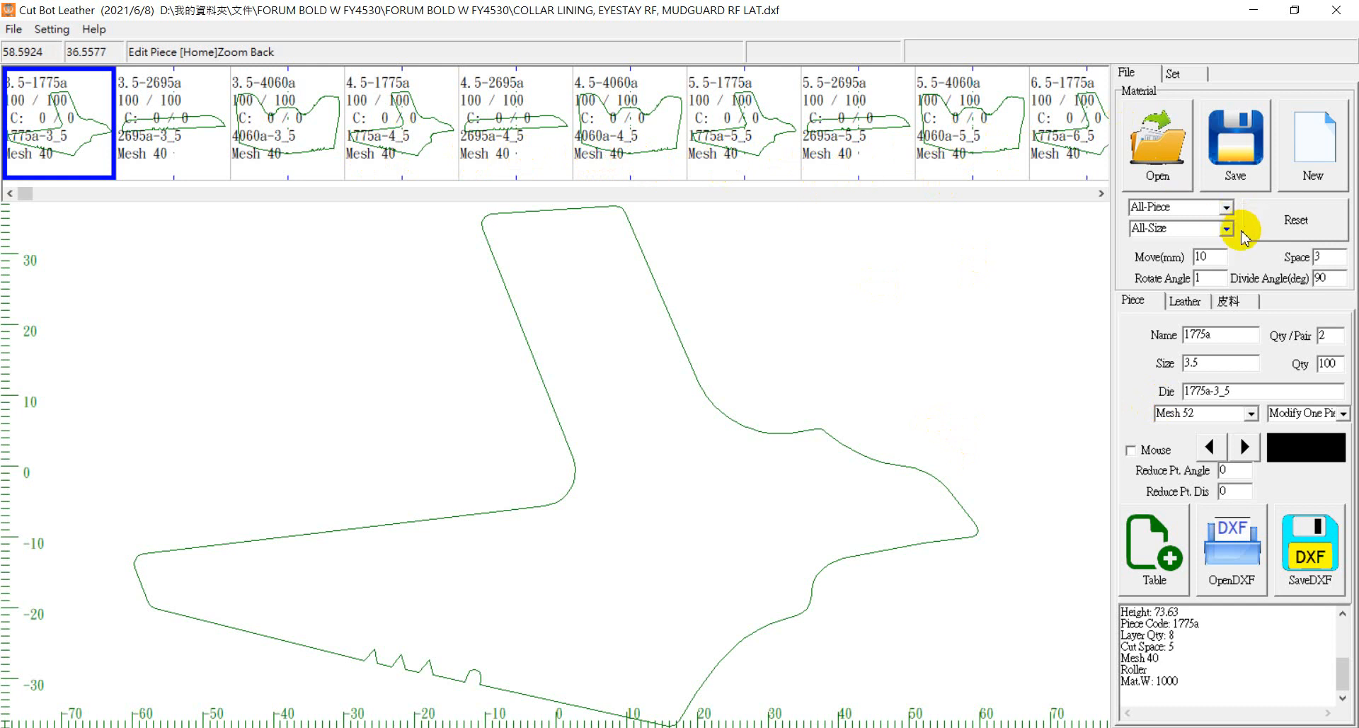
pyautogui.click(1226, 228)
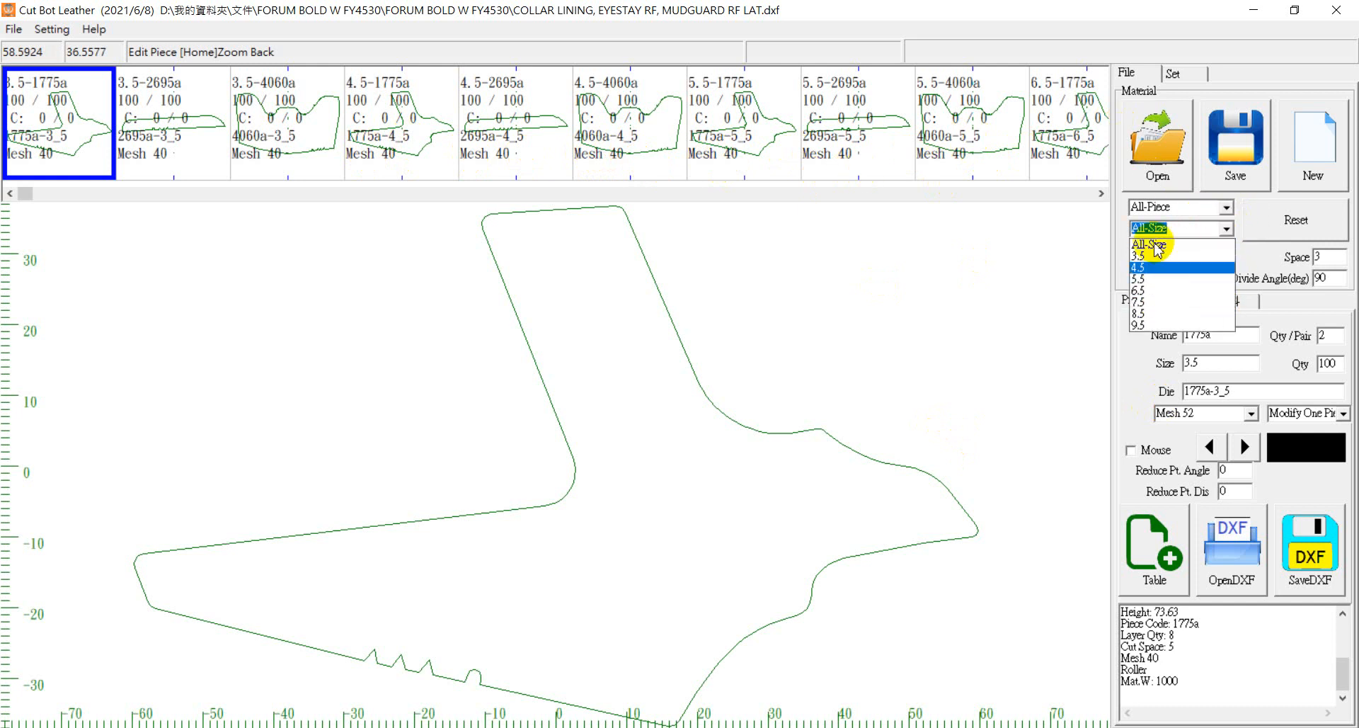
pyautogui.click(1225, 226)
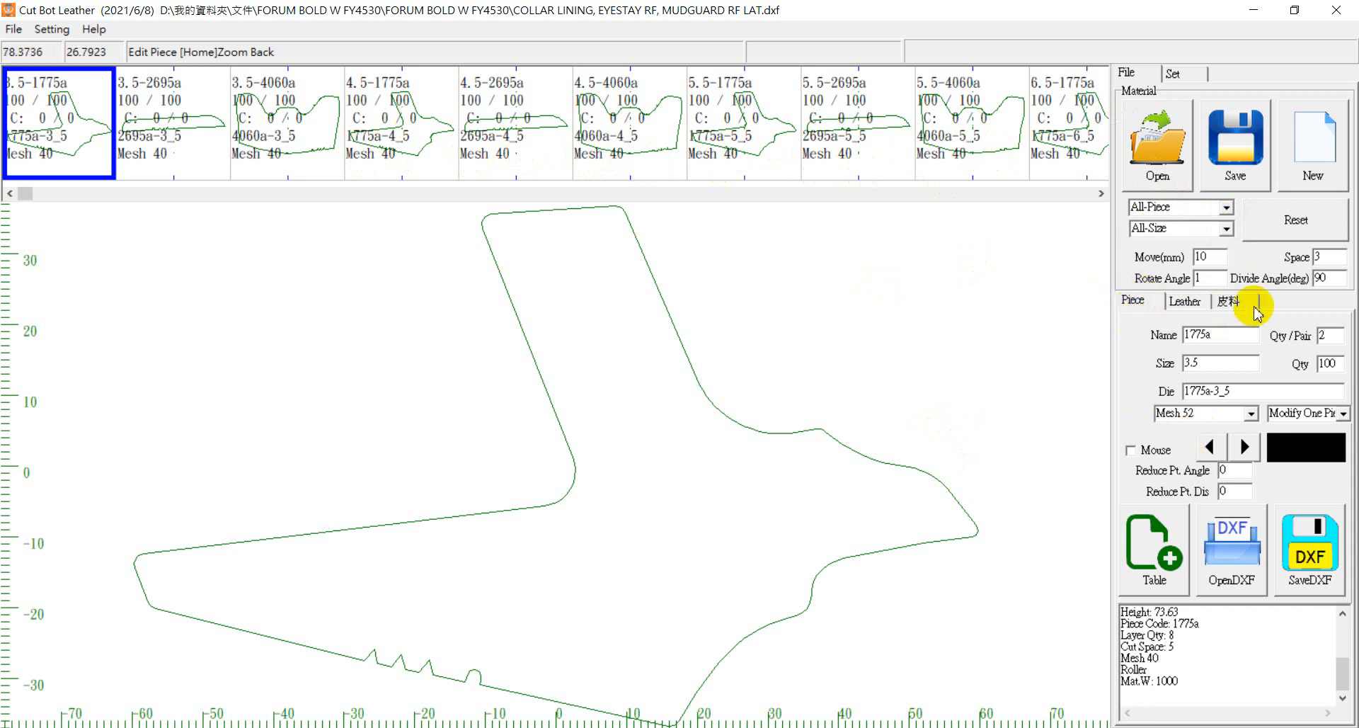
# Select the size 3.5 piece 1775a and assign it the material Mesh 52
pyautogui.click(63, 114)
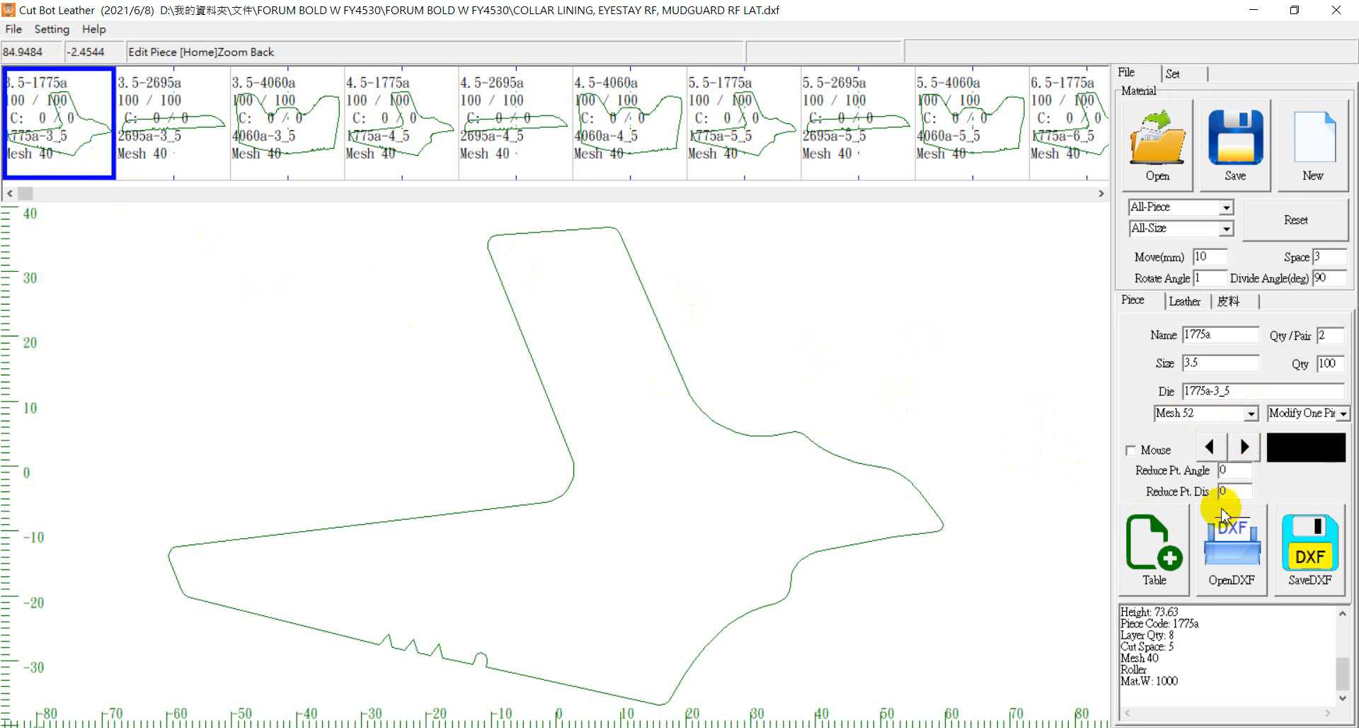
pyautogui.click(1252, 414)
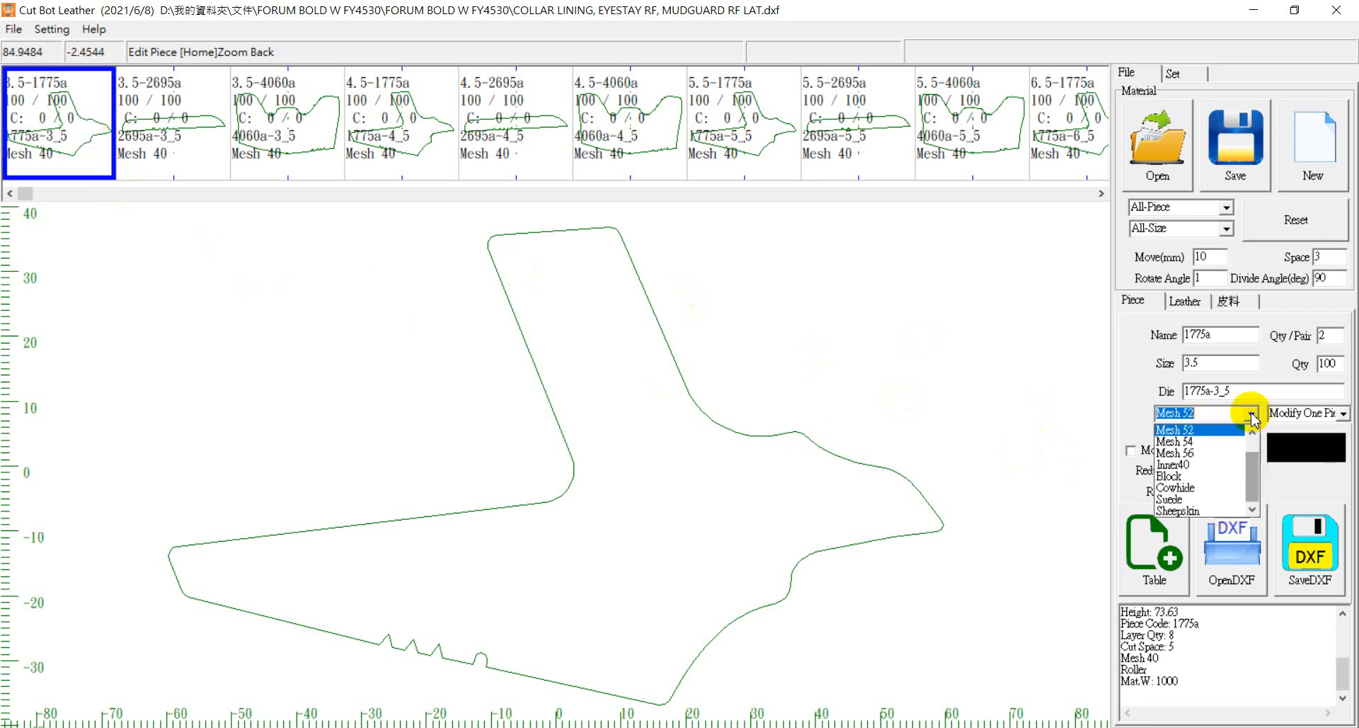
pyautogui.click(1203, 430)
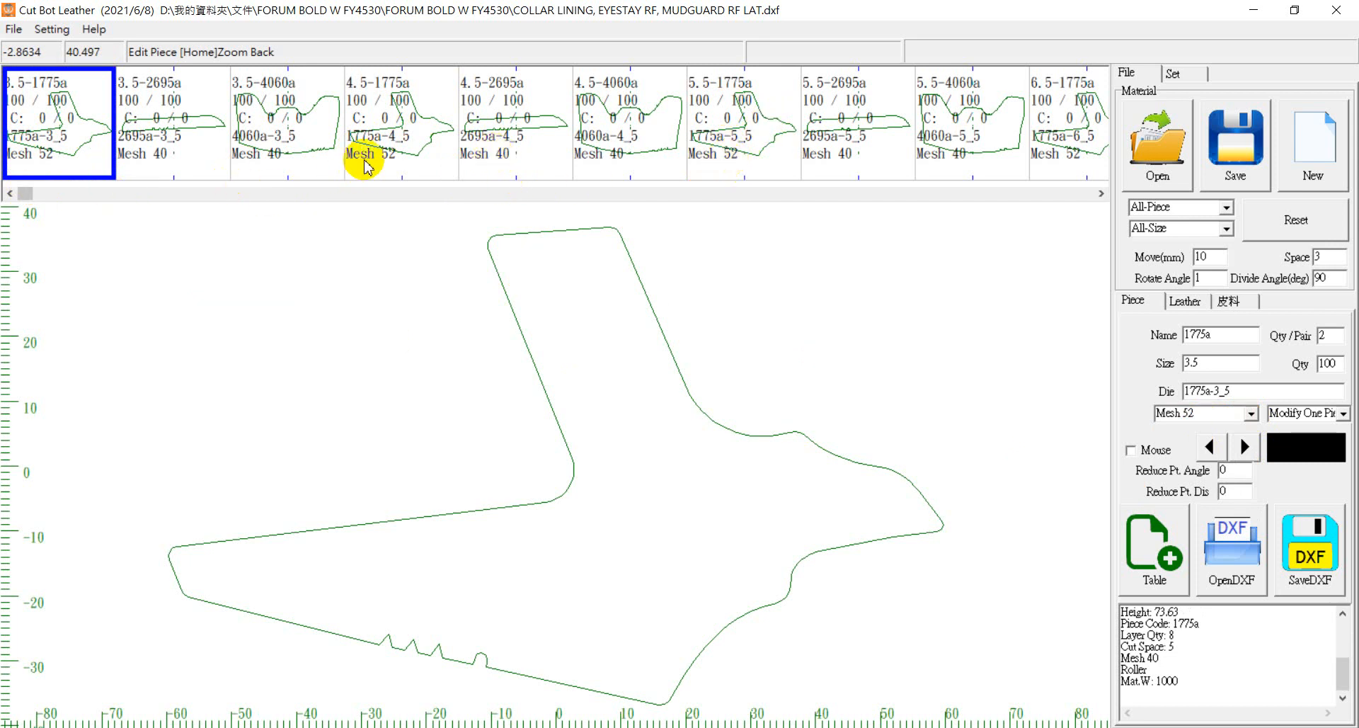
# Select the size 3.5 piece 2695a and assign it the material Block
pyautogui.click(185, 162)
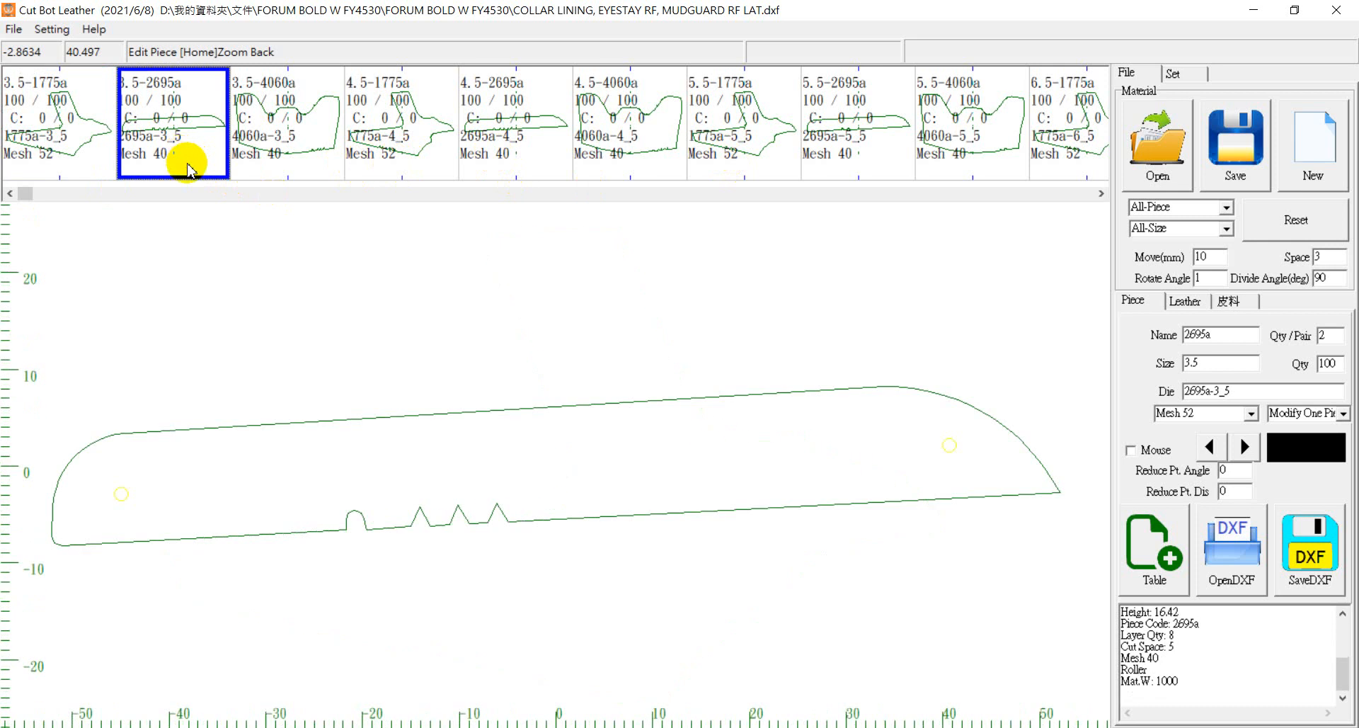
pyautogui.click(1249, 415)
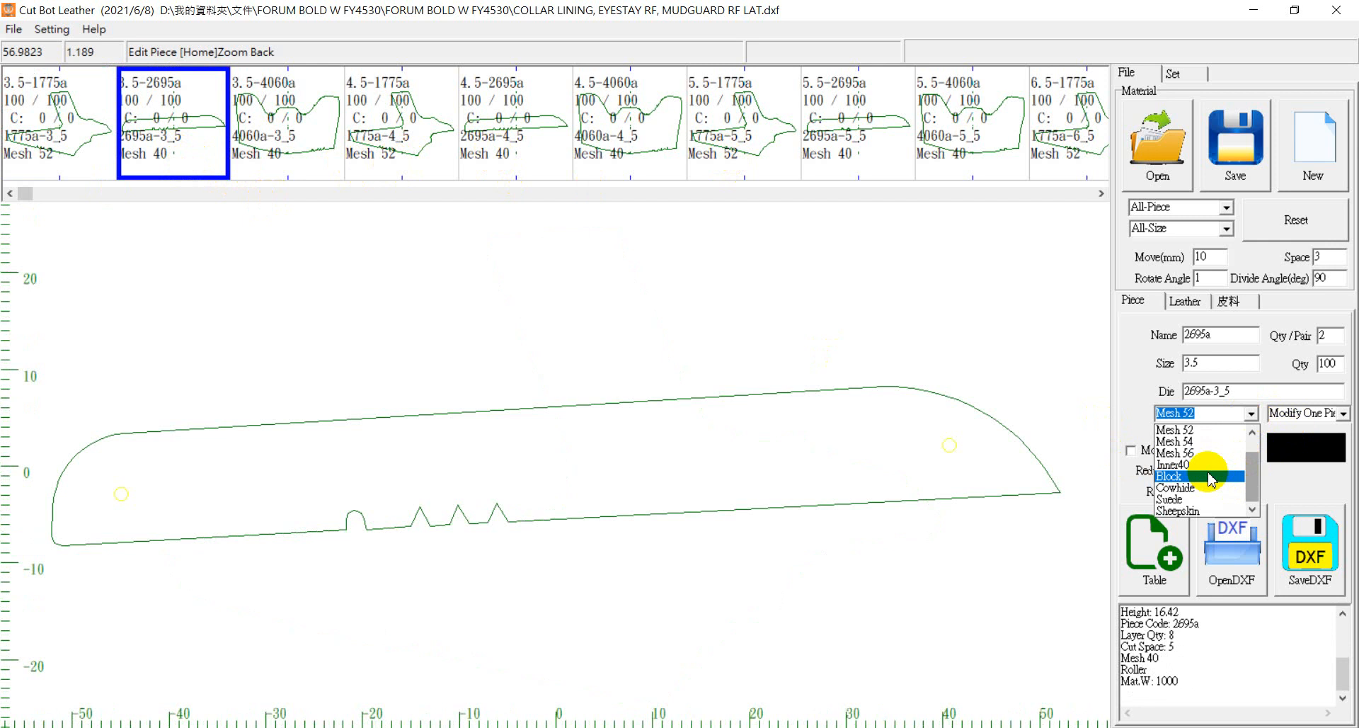
pyautogui.click(1210, 476)
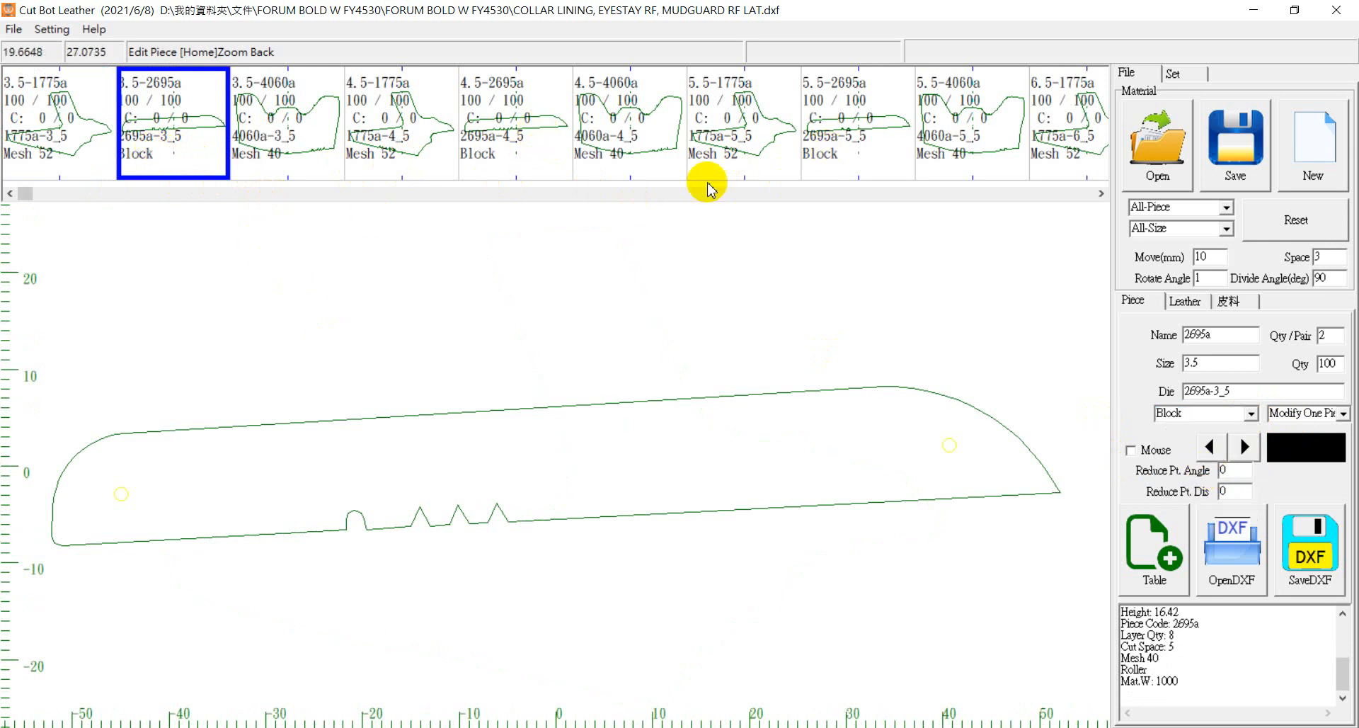
# Select the size 3.5 piece 4060a and assign it the material Cowhide
pyautogui.click(298, 158)
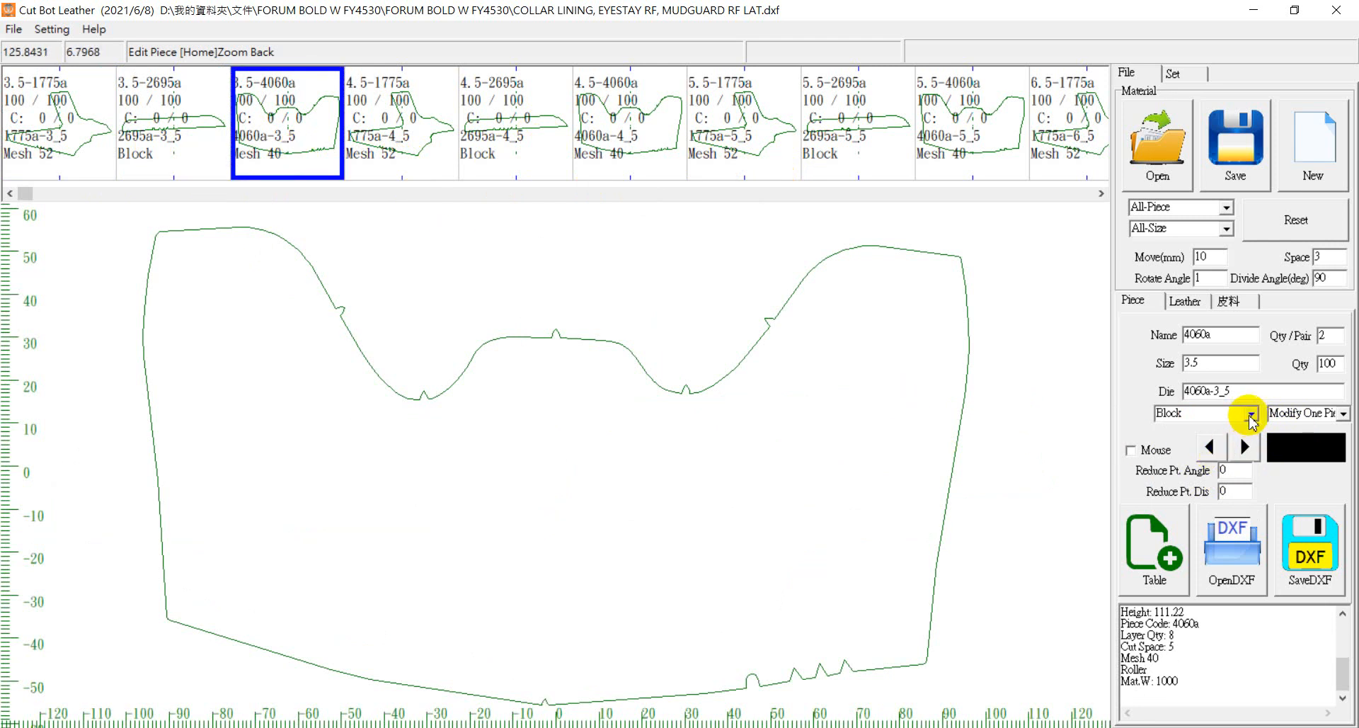
pyautogui.click(1250, 415)
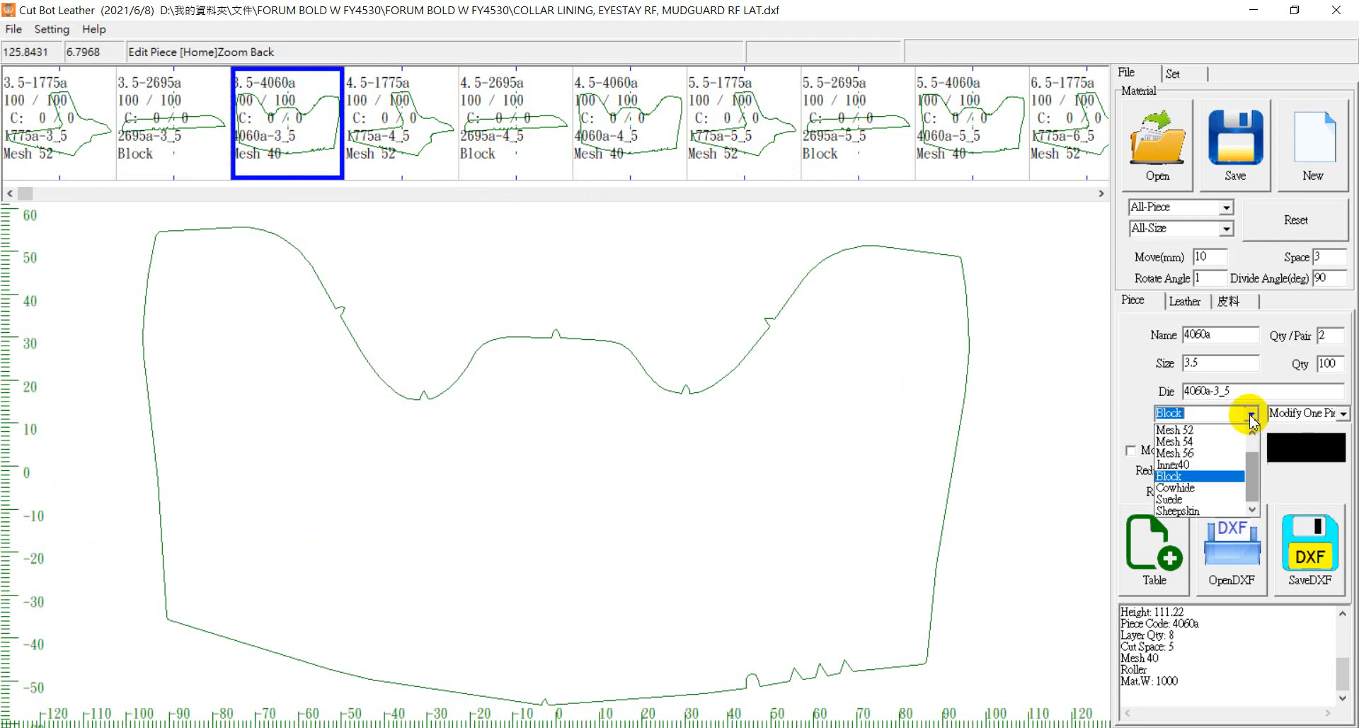
pyautogui.click(1192, 488)
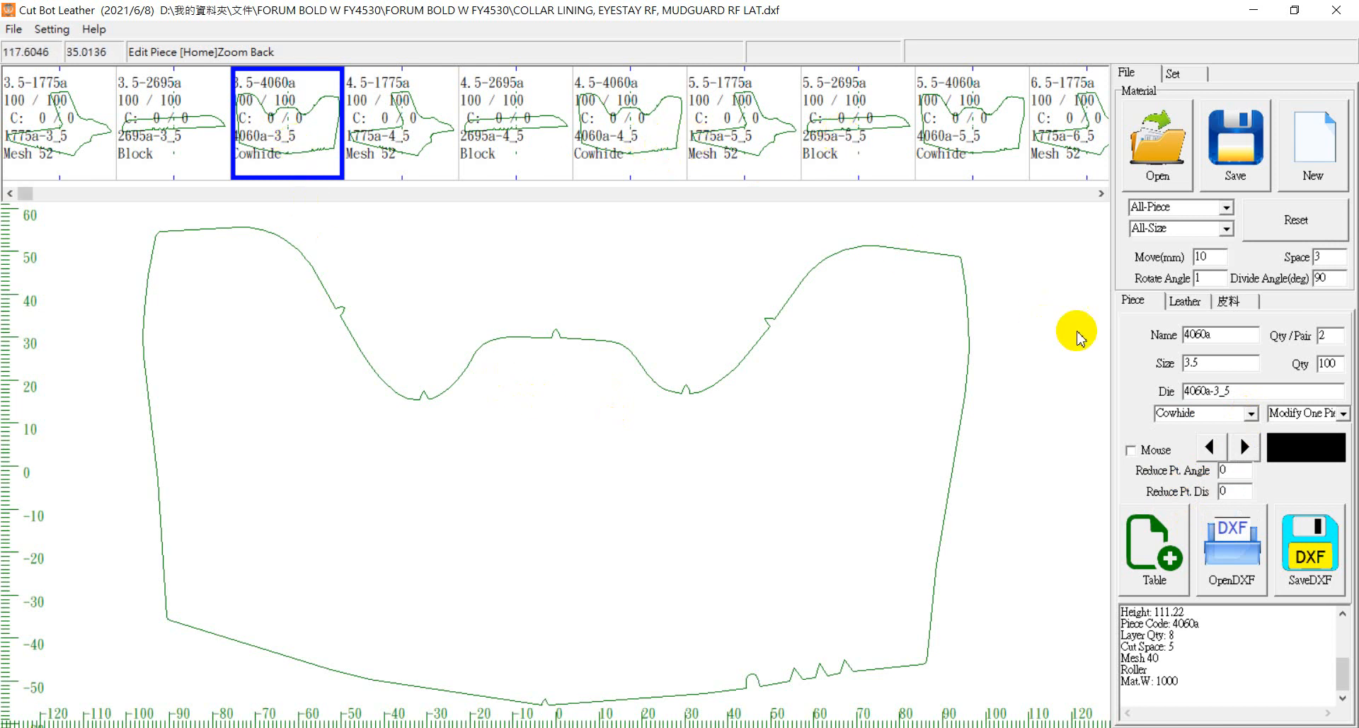
# Open the piece table and set the Mat Type of all three pieces to 0 (Leather)
pyautogui.click(1151, 566)
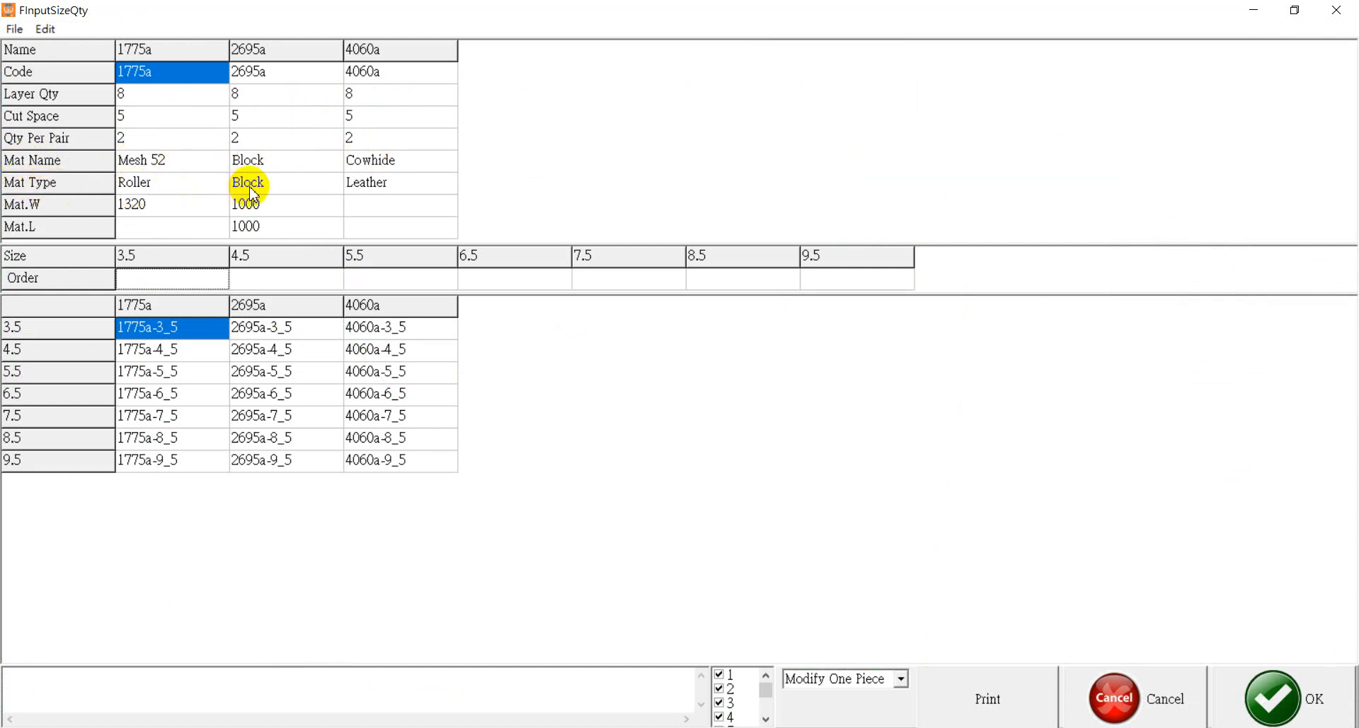
pyautogui.click(39, 189)
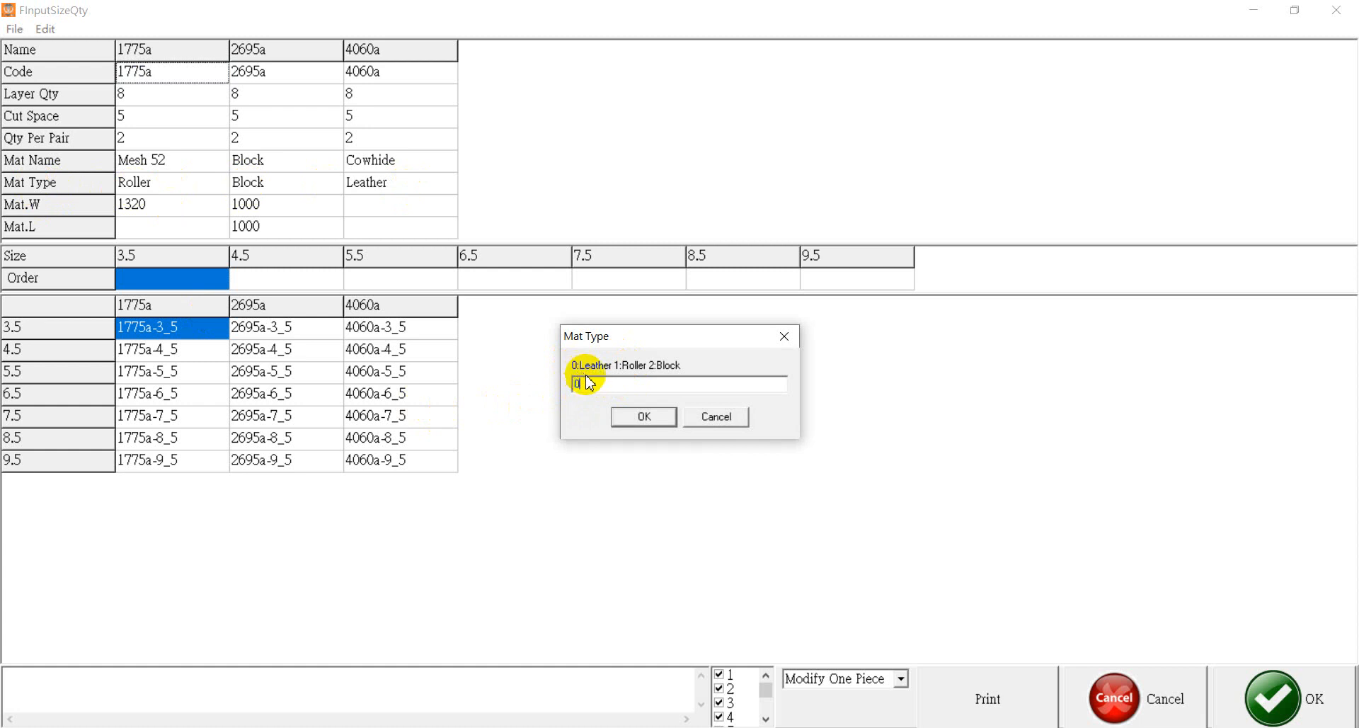
pyautogui.click(637, 417)
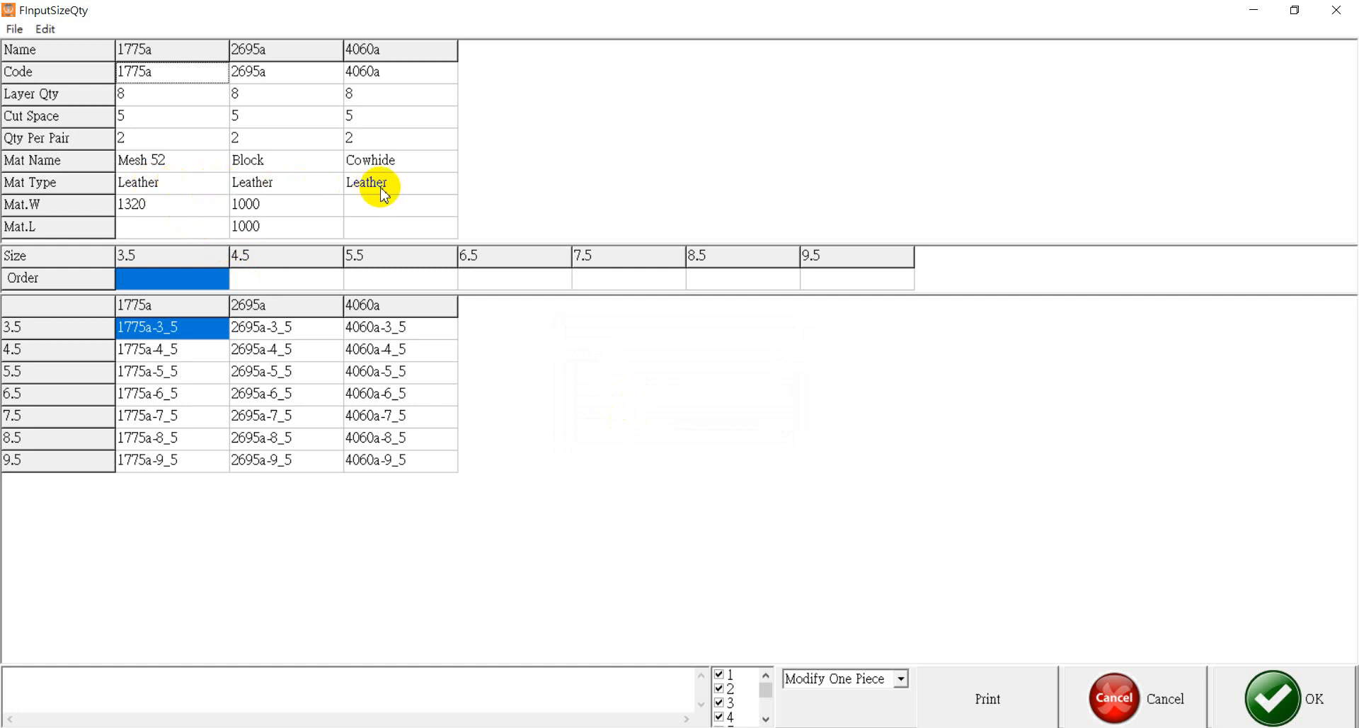
# Set the Mat Type of all three pieces to 2 (Block) at once
pyautogui.click(41, 185)
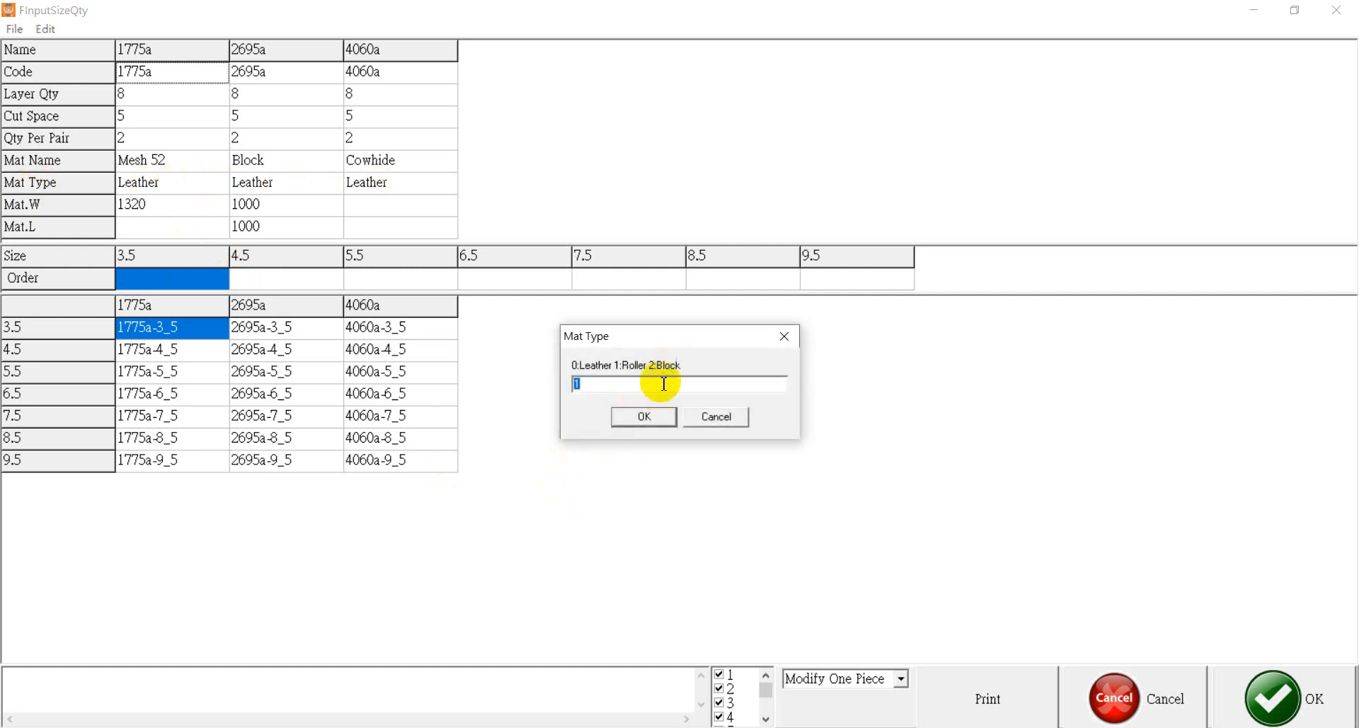
pyautogui.write('2')
pyautogui.click(646, 417)
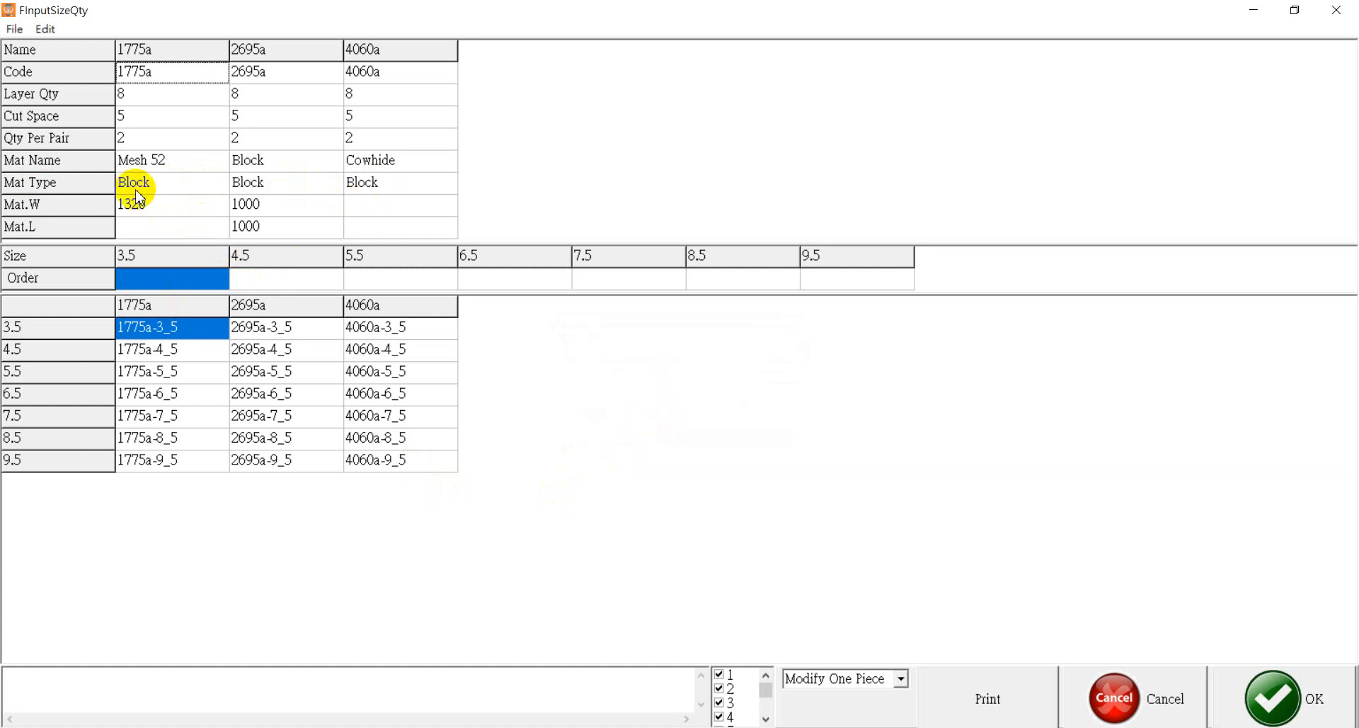
# Set the Mat Type of all three pieces to 1 (Roller) at once
pyautogui.click(71, 182)
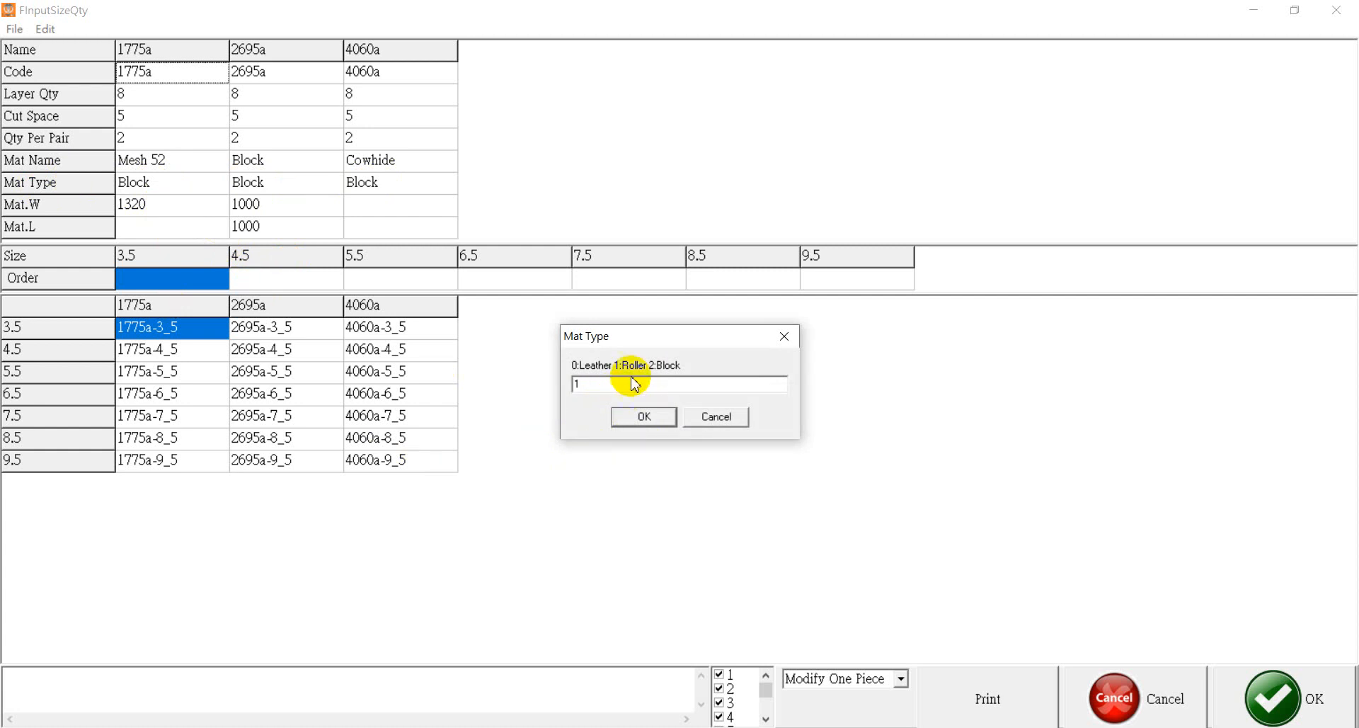
pyautogui.click(644, 418)
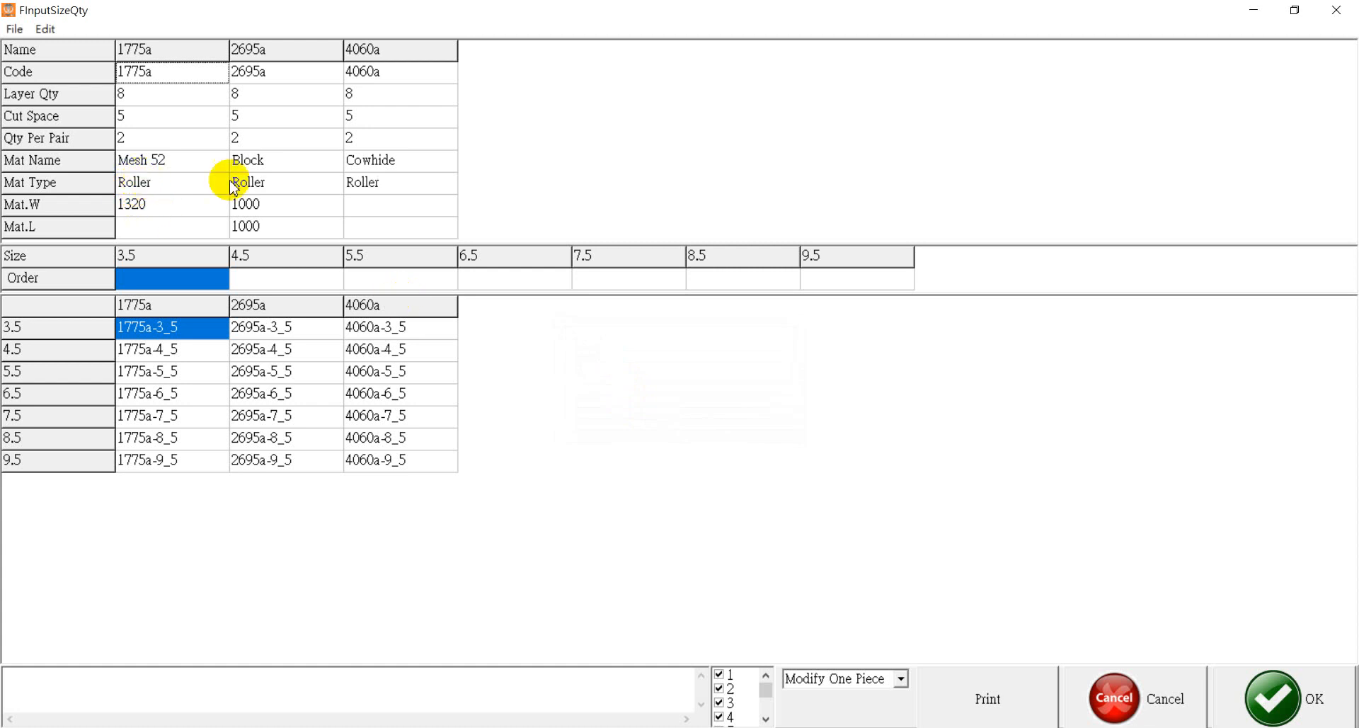
# Set the Mat Type of piece 2695a to 2 (Block) and of piece 4060a to 0 (Leather), and accept the piece table
pyautogui.click(253, 184)
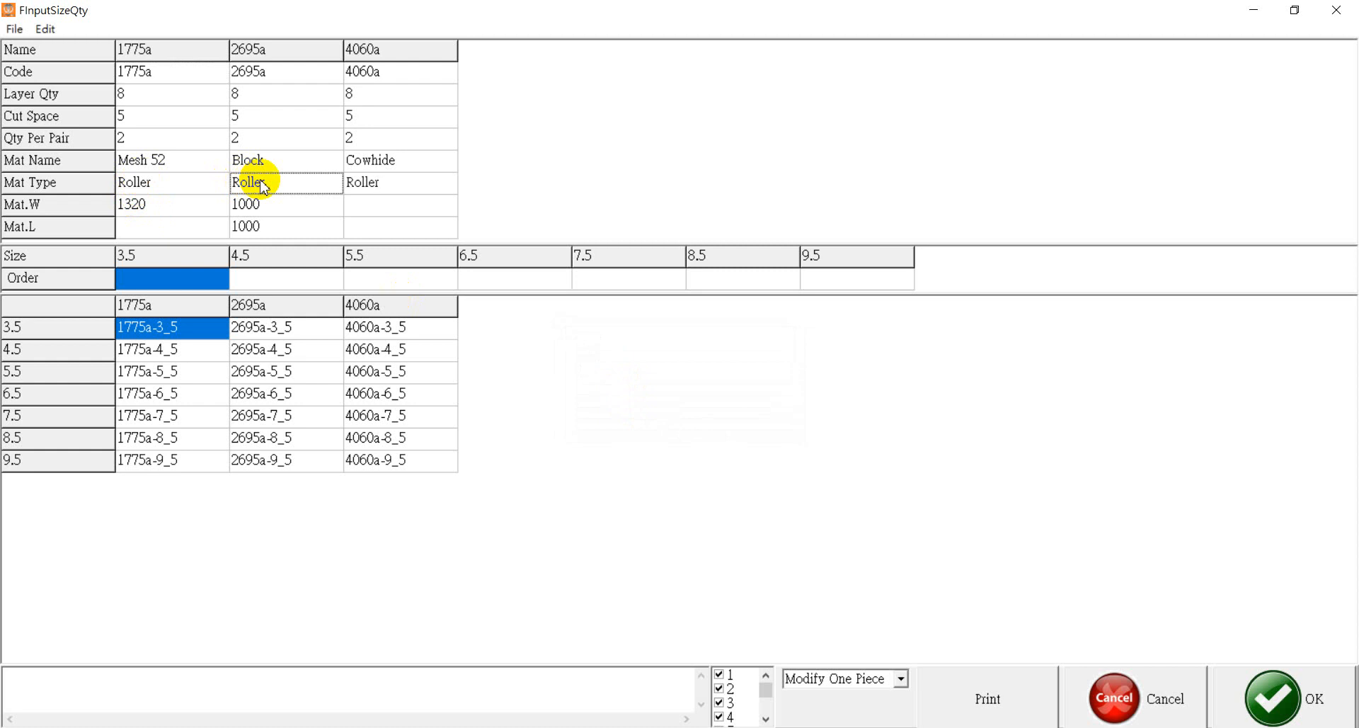
pyautogui.click(262, 182)
pyautogui.write('2')
pyautogui.press('Tab')
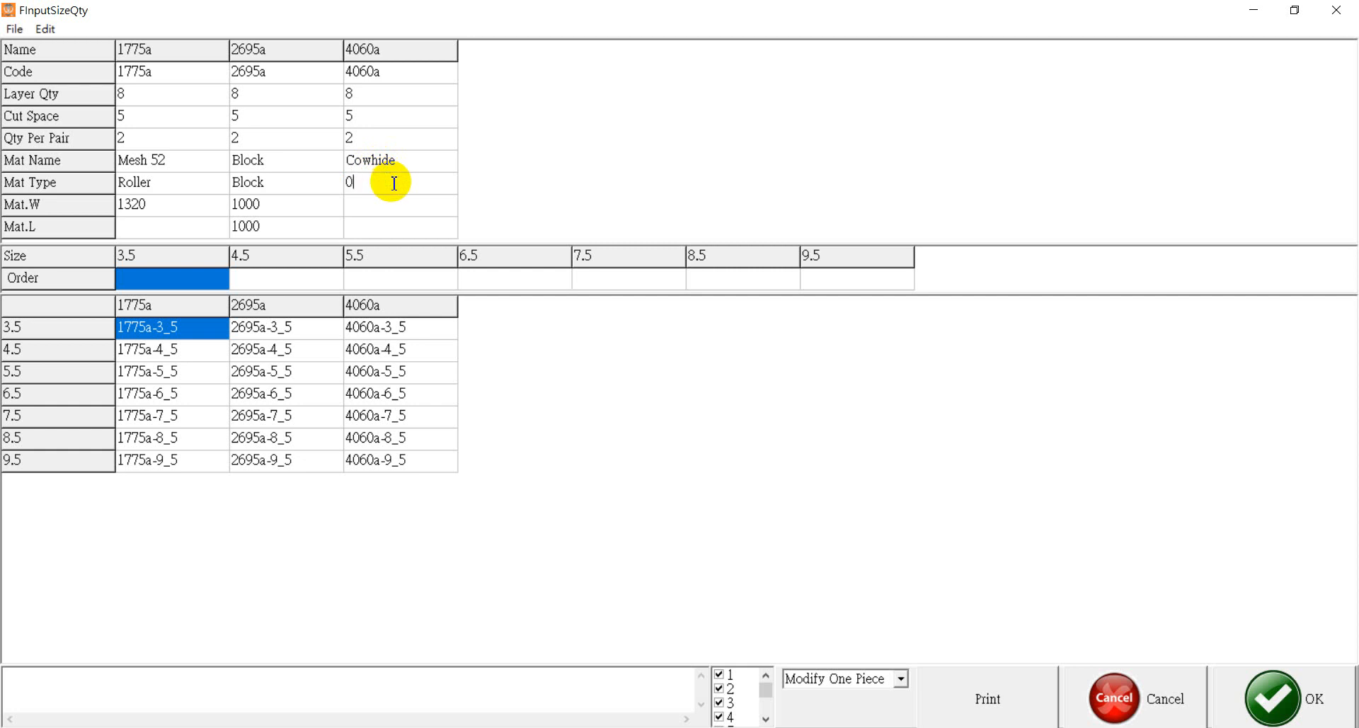
pyautogui.press('Return')
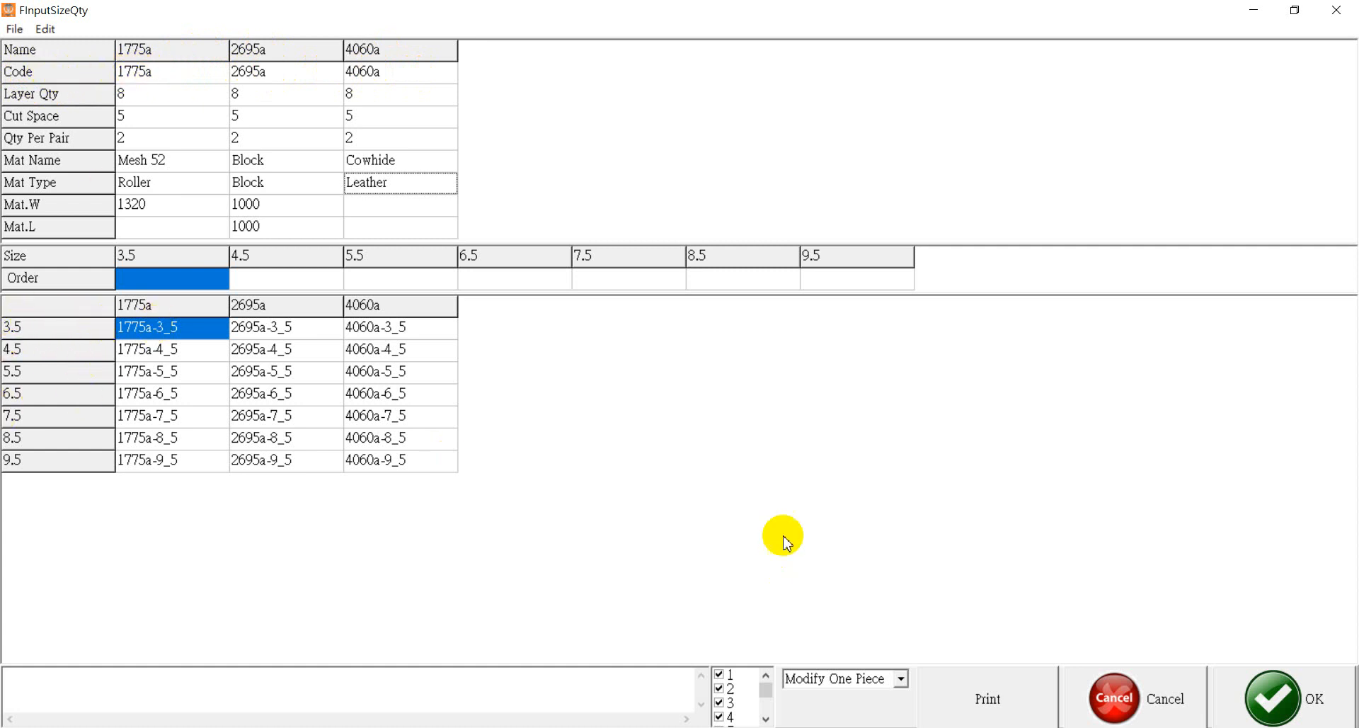
pyautogui.click(1256, 703)
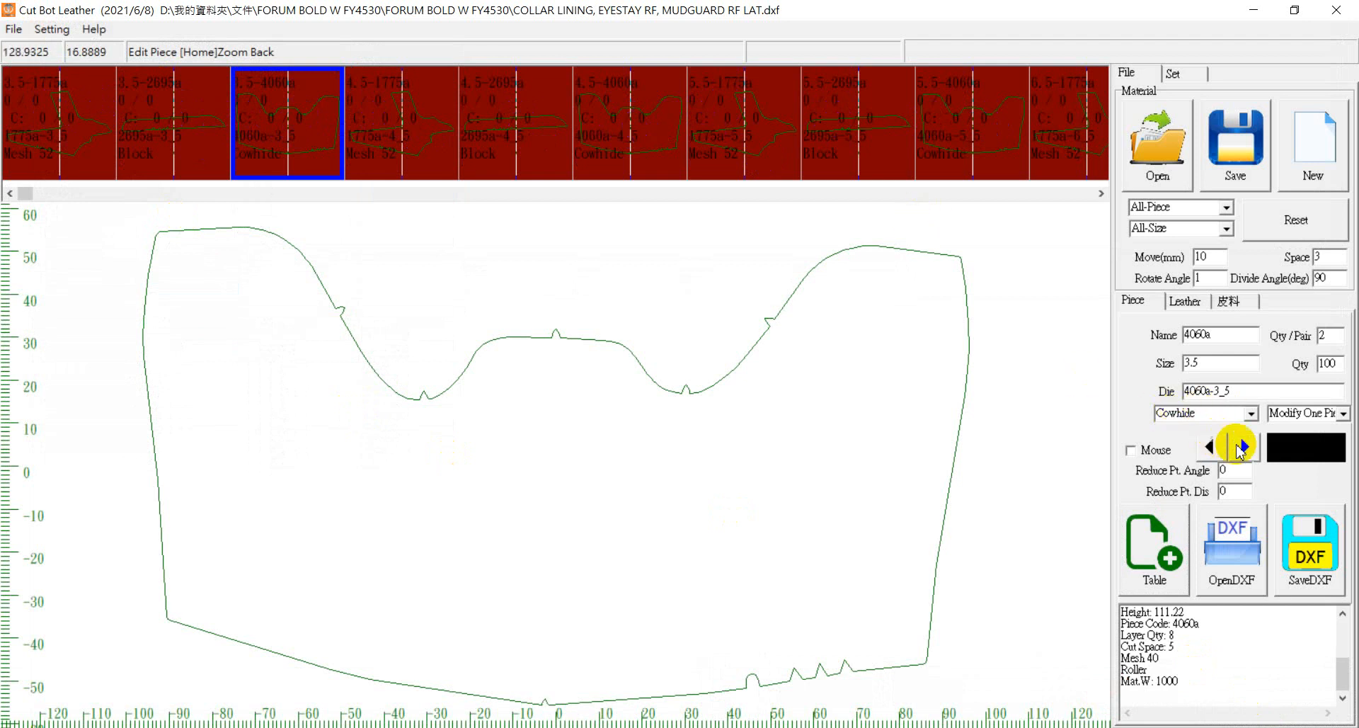
# Reopen the piece table, set the order quantity of all sizes to 100, and accept the table
pyautogui.click(1171, 559)
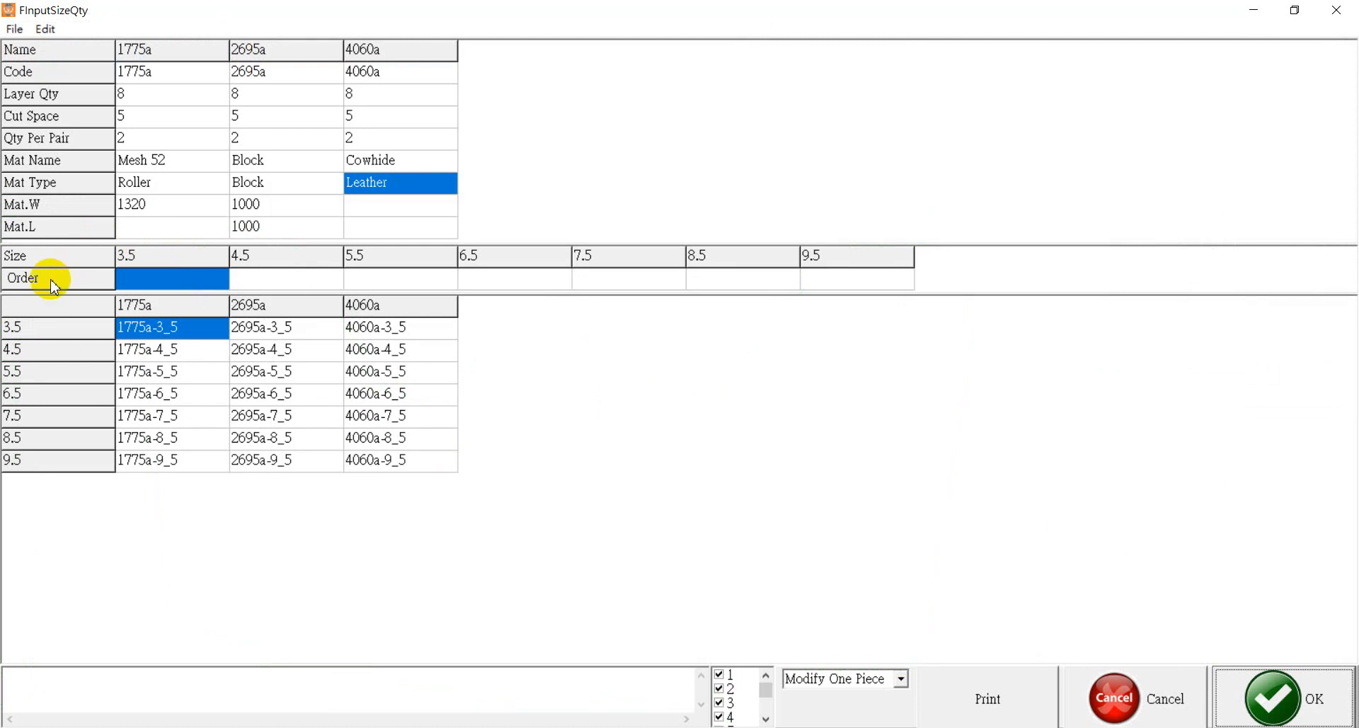
pyautogui.doubleClick(53, 283)
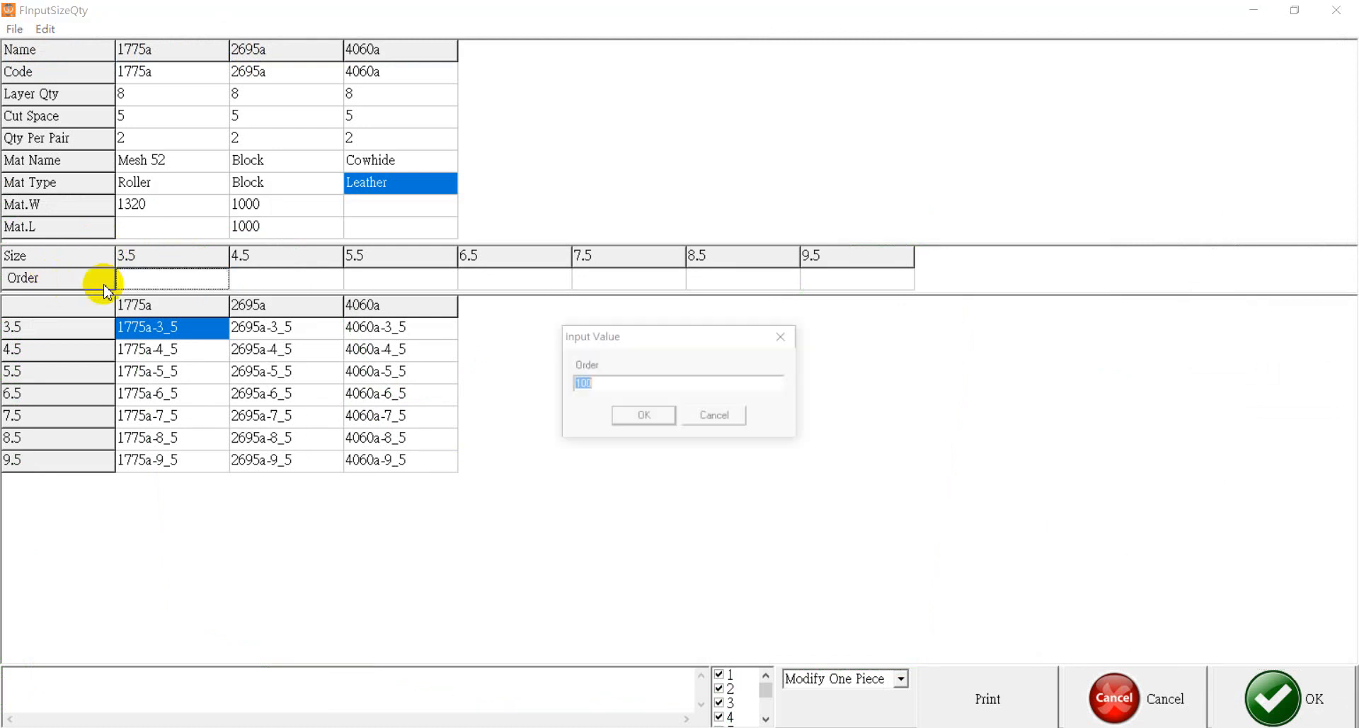
pyautogui.click(630, 417)
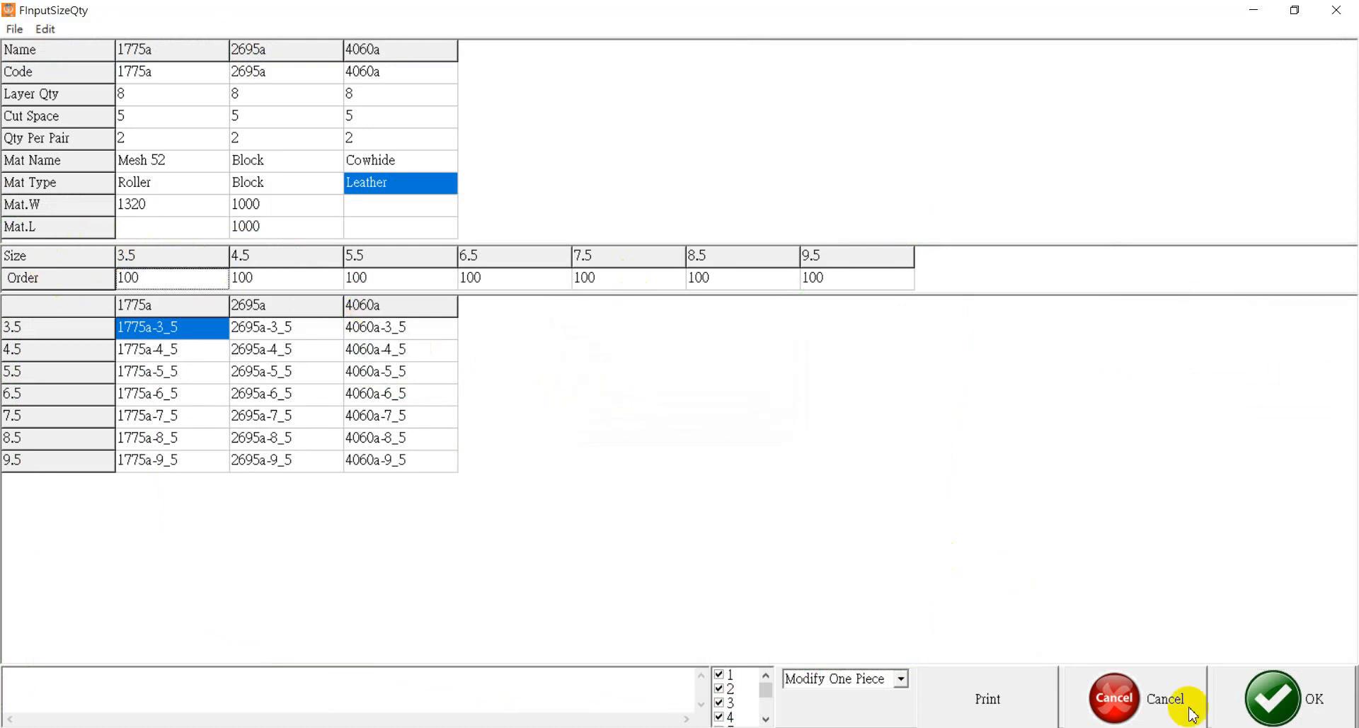
pyautogui.click(1317, 707)
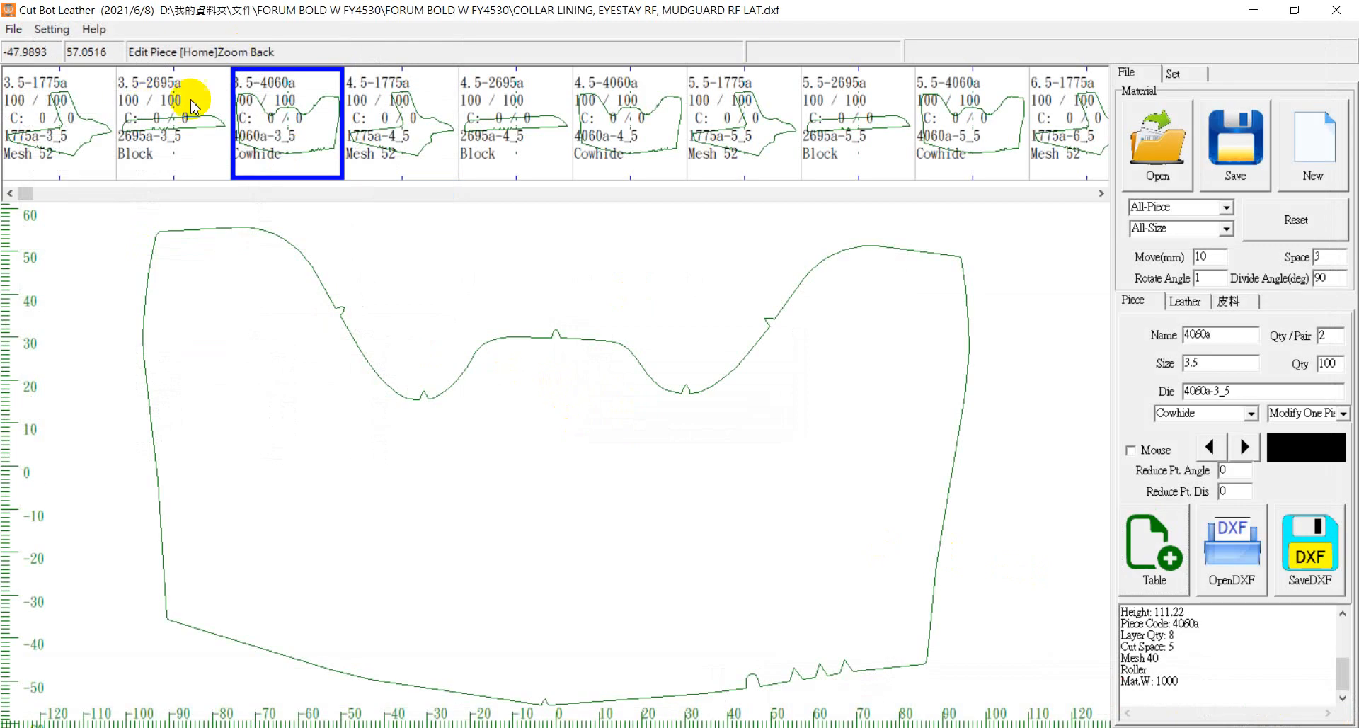